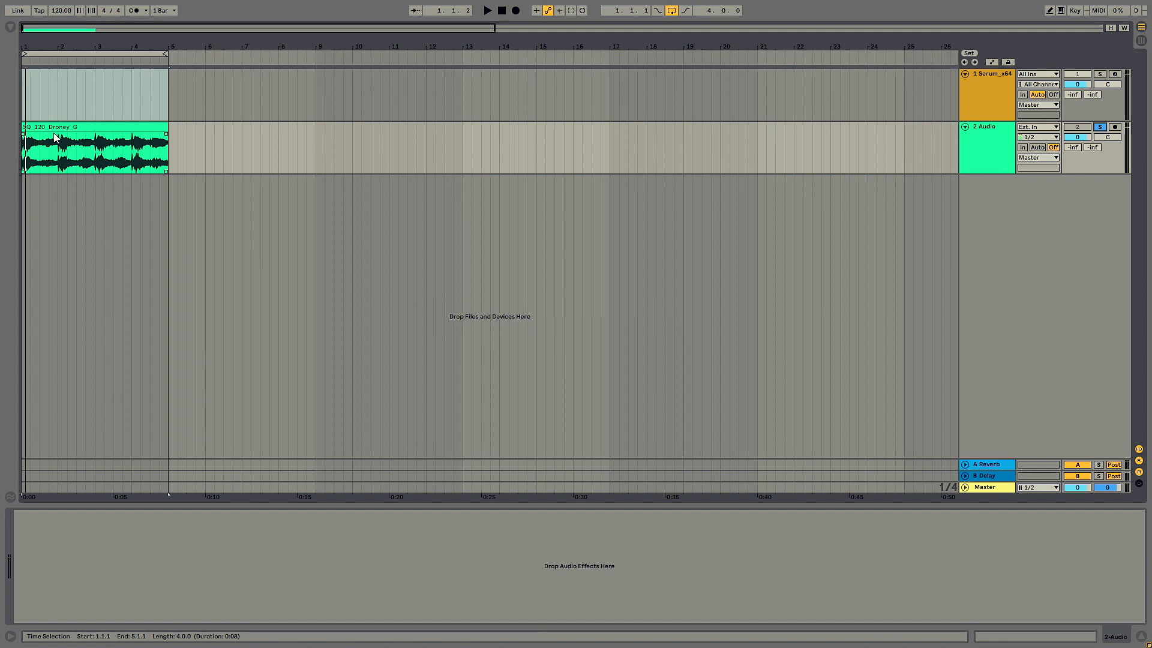
Step: Play the SQ_120_Droney_G reference audio clip from its start through to about bar 4
left_click(60, 124)
key("space")
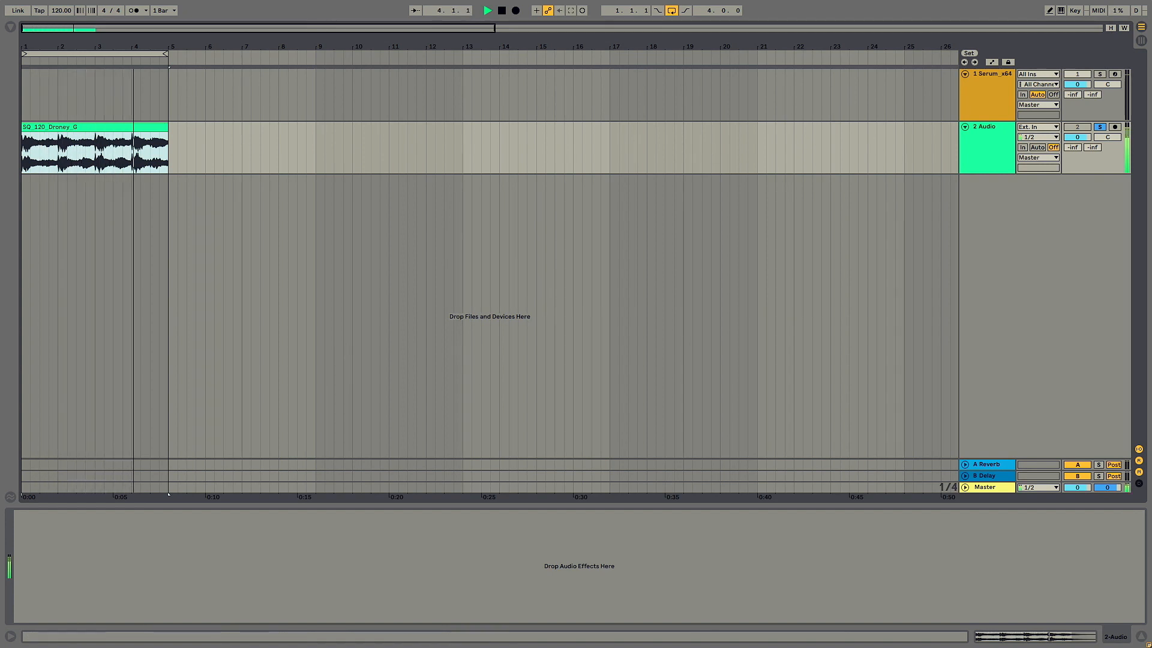
key("space")
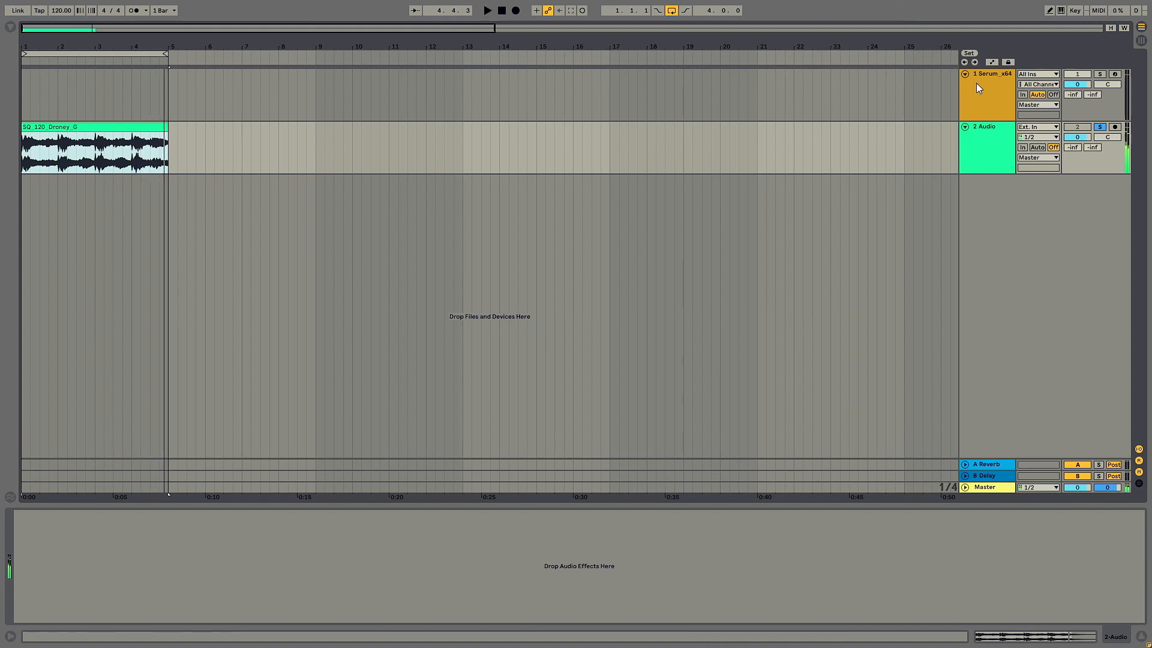
Step: Open the Serum instrument on the Serum_x64 track and place SQ Droney.mid on that track at bar 1
left_click(987, 90)
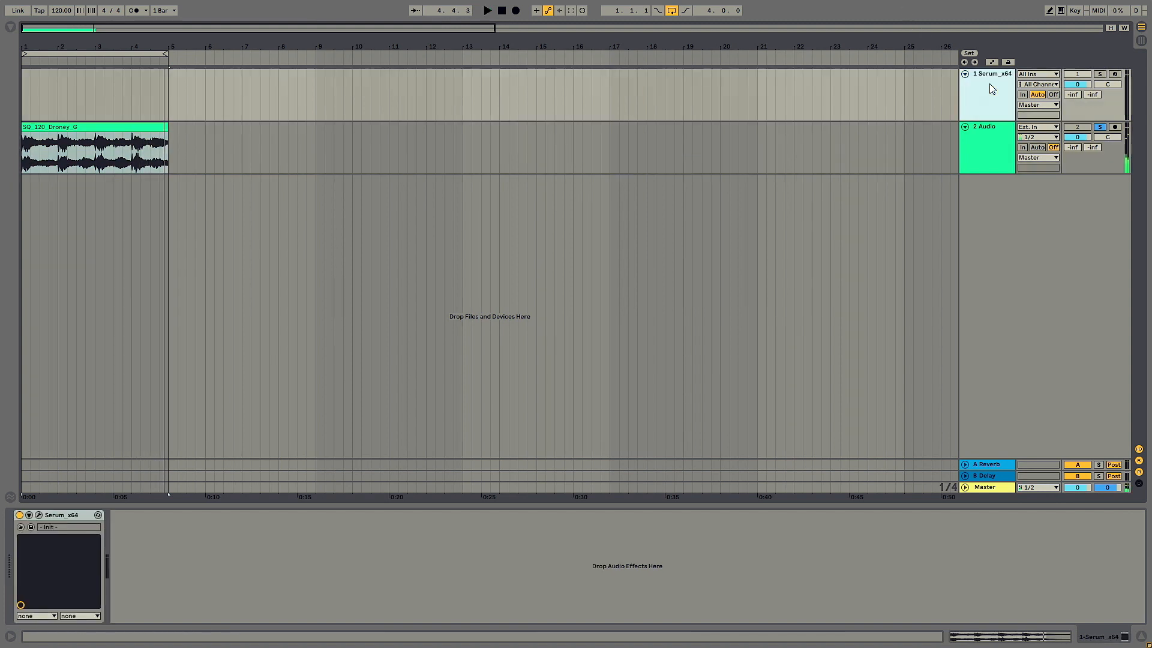
left_click(39, 515)
left_click(9, 29)
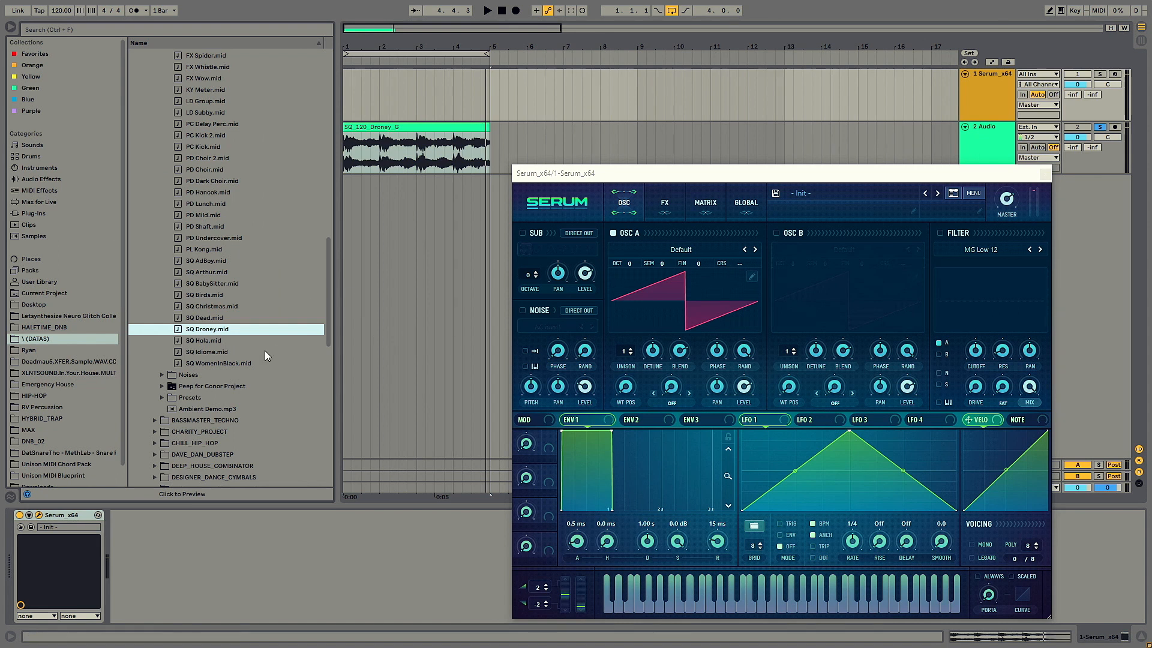
left_click_drag(207, 330, 354, 99)
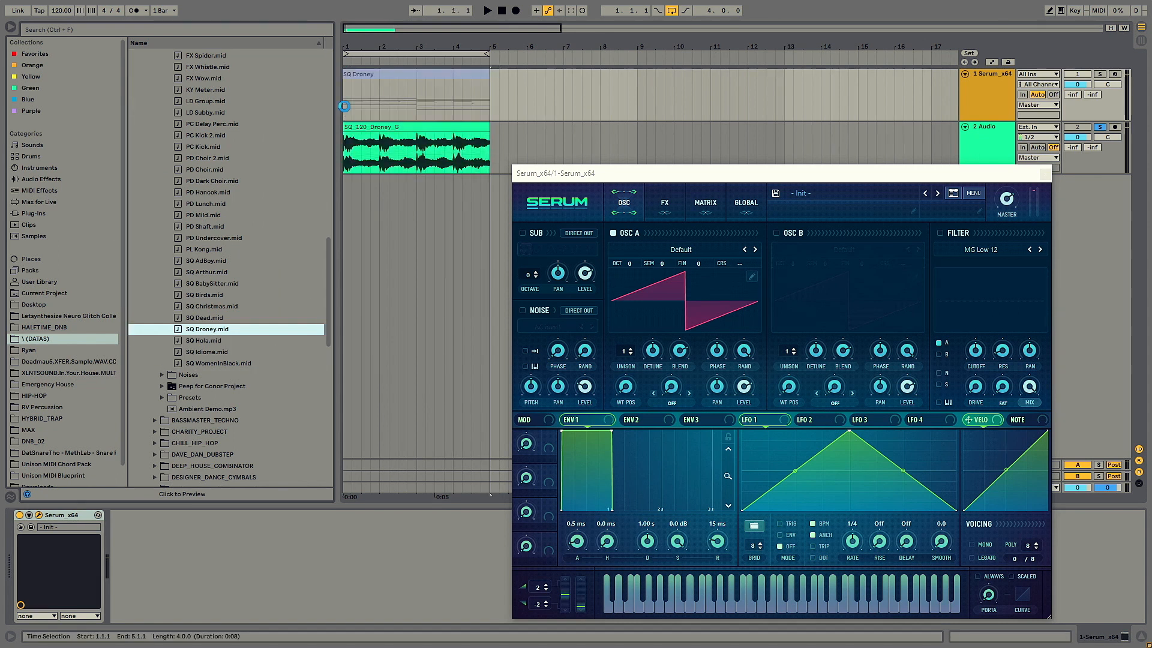
key("ctrl+alt+b")
Step: Play the SQ Droney MIDI clip through Serum's Init patch
left_click(134, 72)
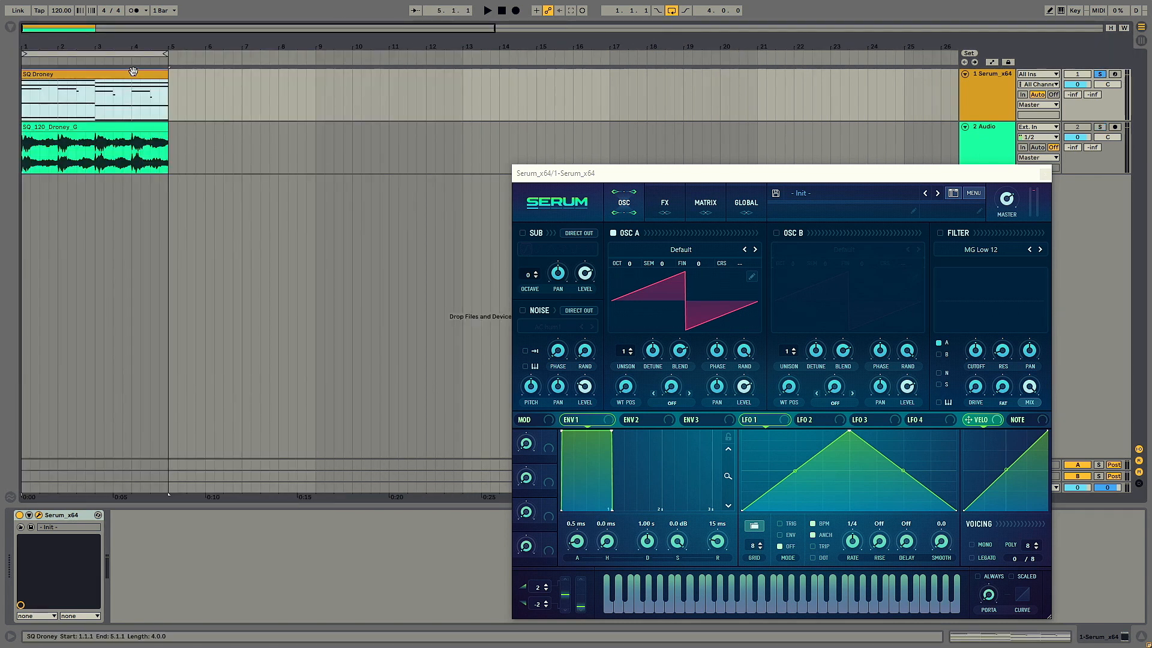
key("space")
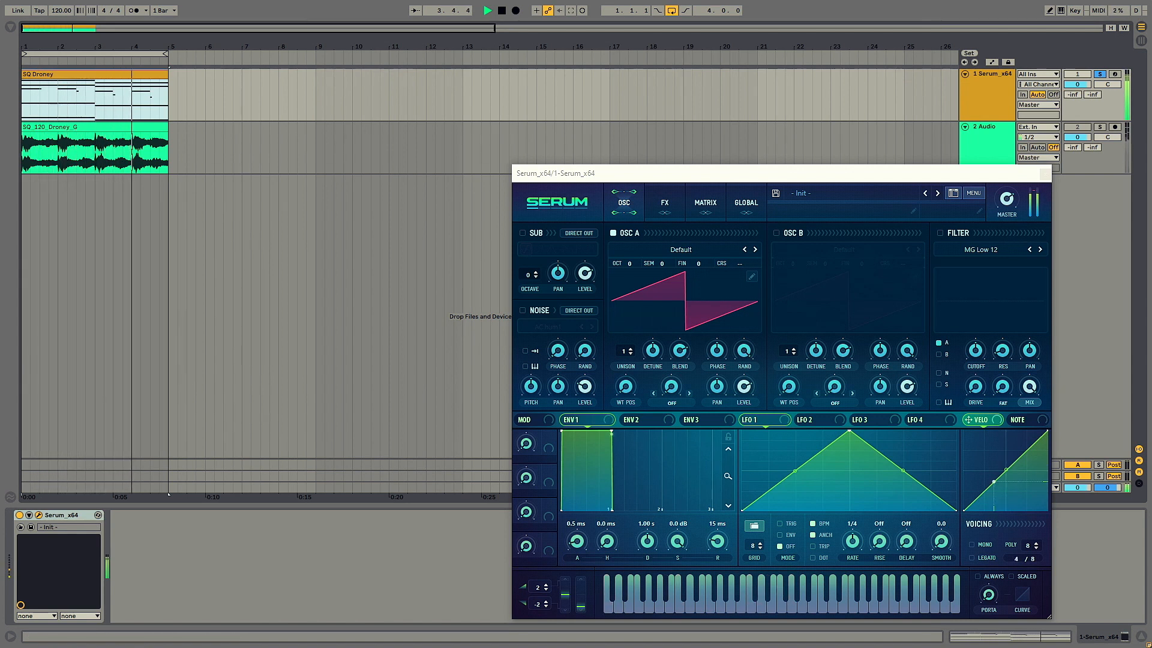
key("space")
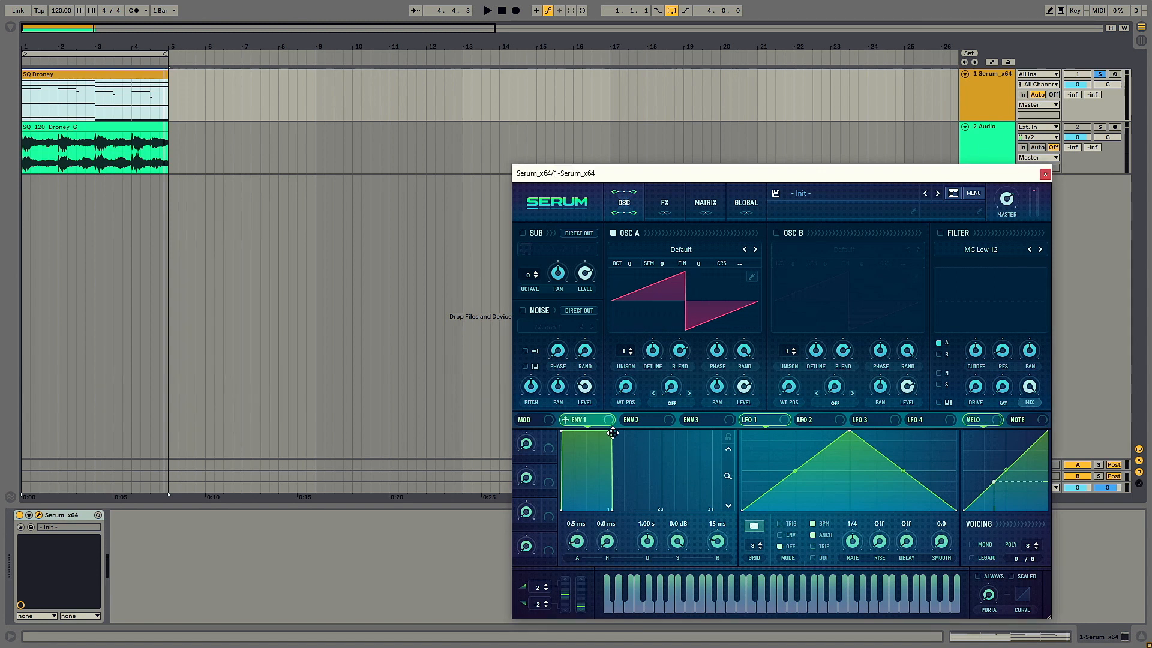
Step: Shape Env 1 as a pluck with 29 ms attack, 481 ms decay and sustain fully down
left_click_drag(612, 431, 586, 508)
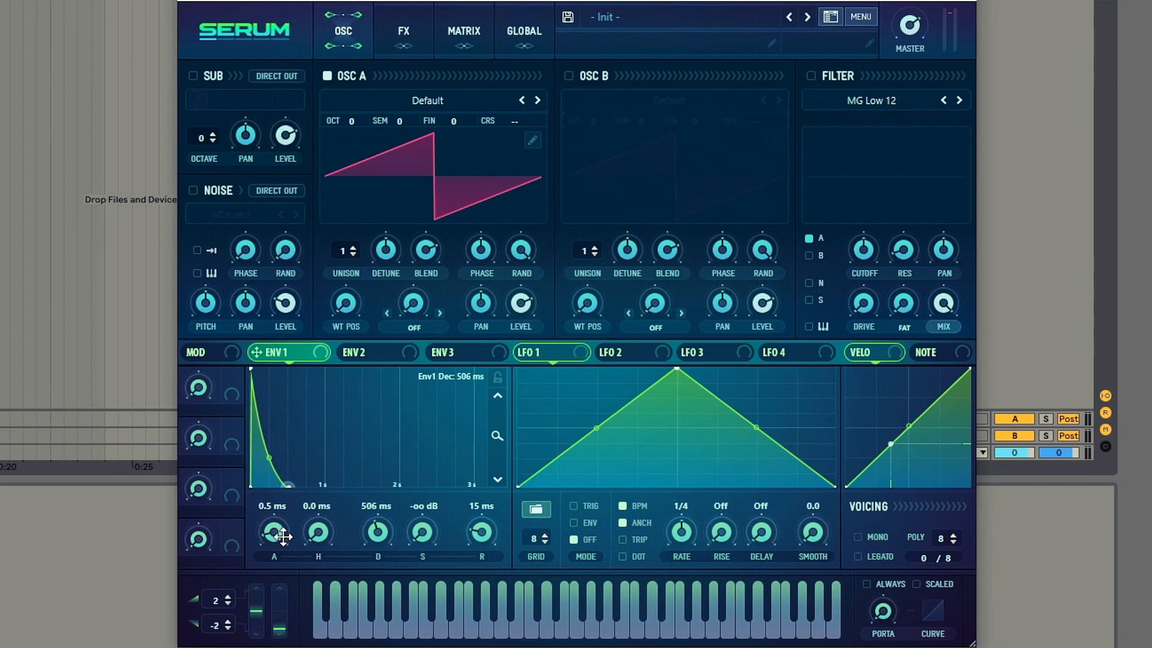
mouse_move(283, 536)
left_mouse_down()
mouse_move(272, 534)
mouse_move(276, 509)
mouse_move(268, 534)
left_mouse_up()
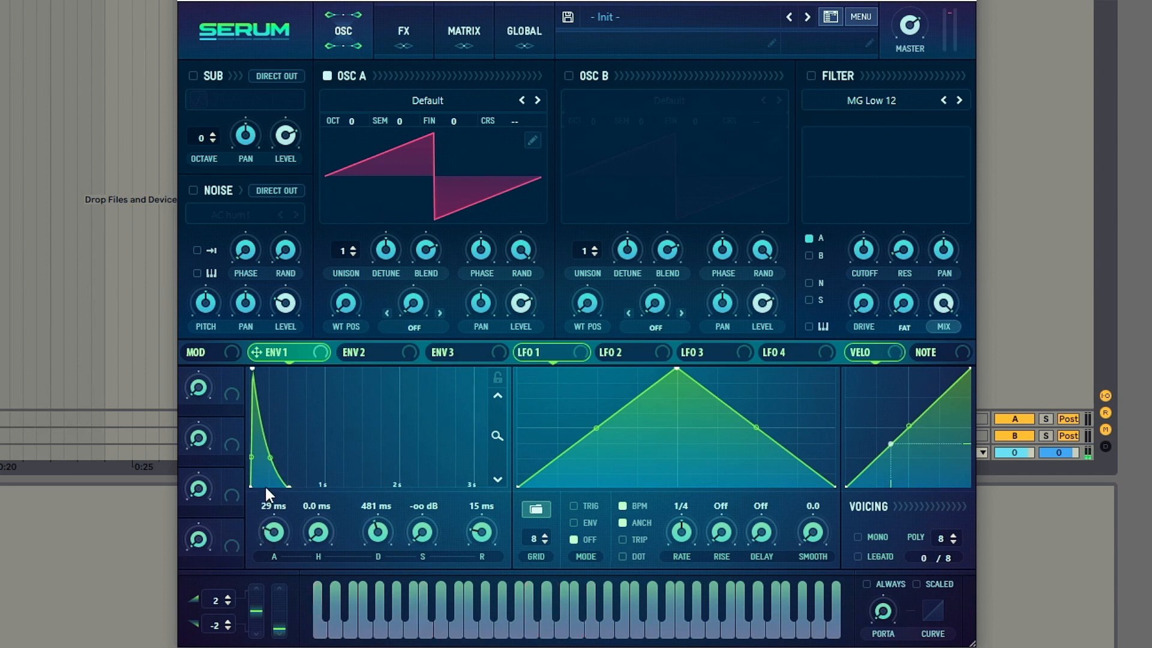
Step: Load the Digital wavetable Debussy into oscillator A and adjust its wavetable position
left_click(403, 103)
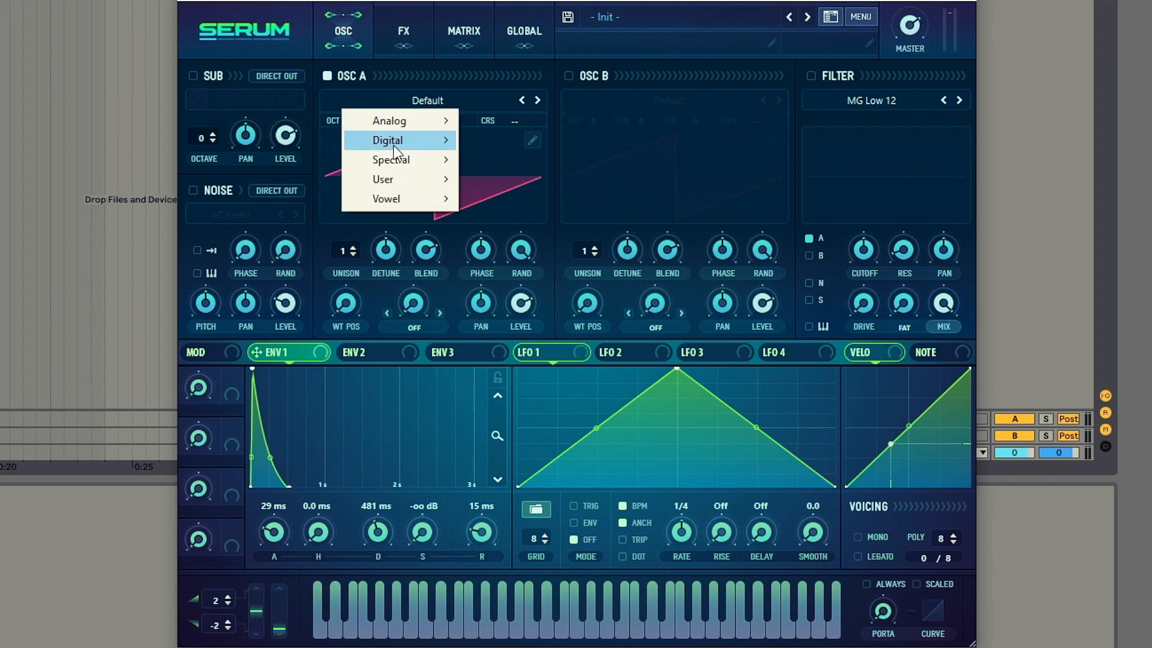
mouse_move(417, 140)
left_click(504, 206)
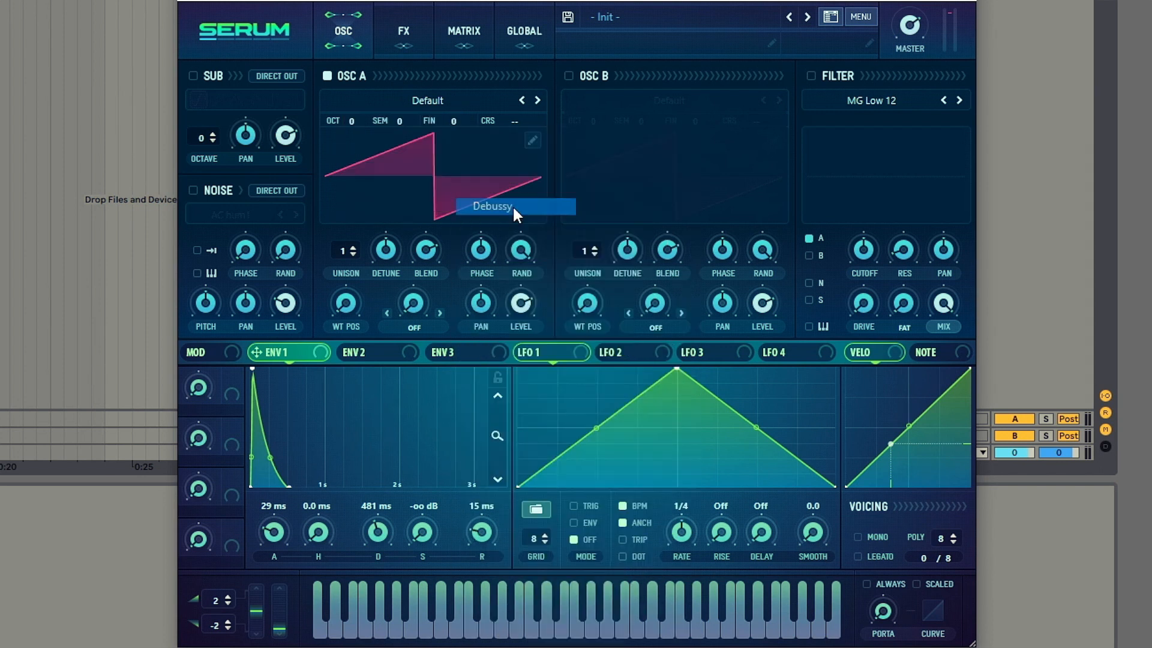
scroll(350, 296, "up", 6)
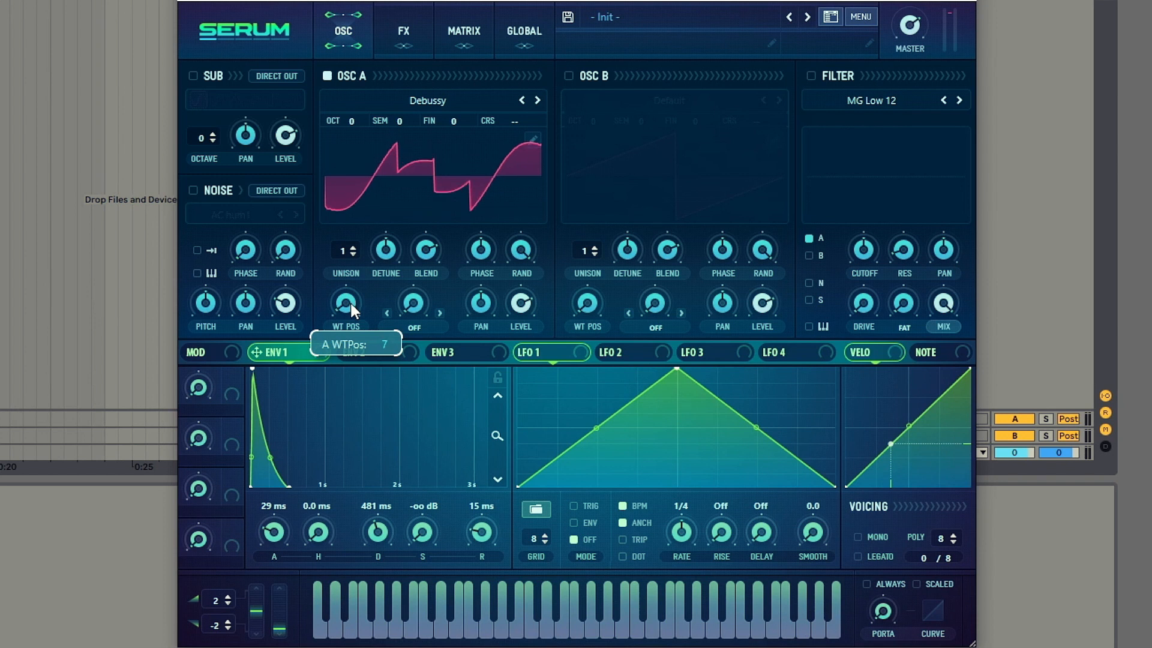
scroll(351, 301, "down", 1)
scroll(352, 306, "down", 1)
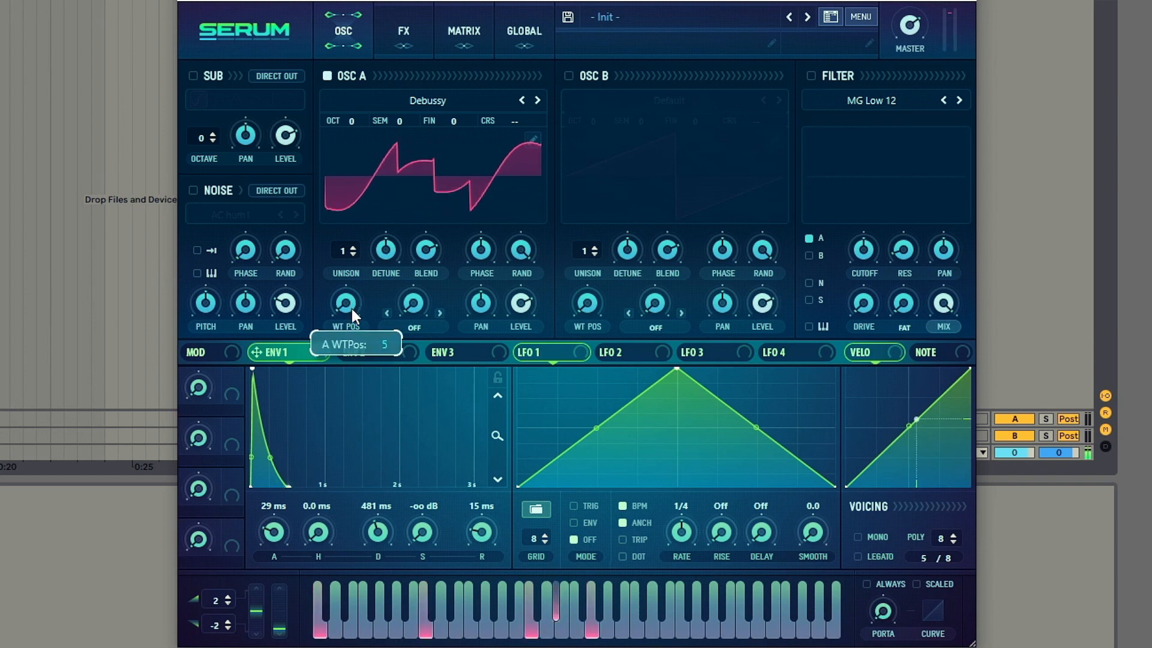
mouse_move(352, 308)
left_mouse_down()
mouse_move(380, 214)
mouse_move(369, 304)
left_mouse_up()
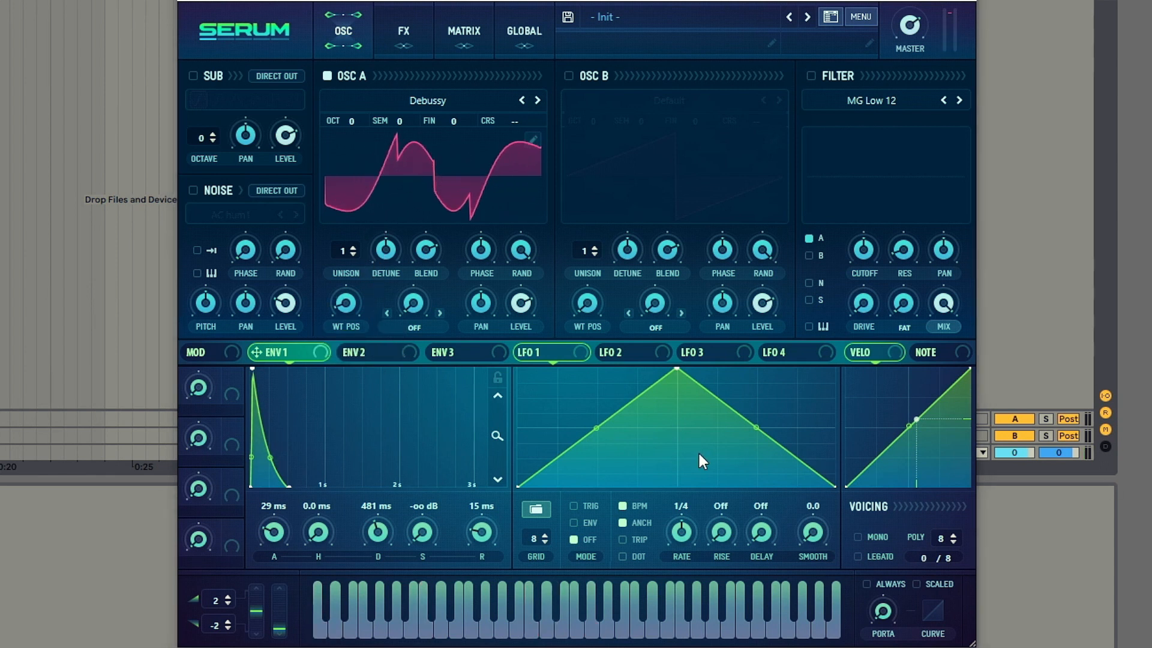
Step: Shape Env 2 with 61 ms attack, 187 ms decay and 0% sustain
left_click(365, 357)
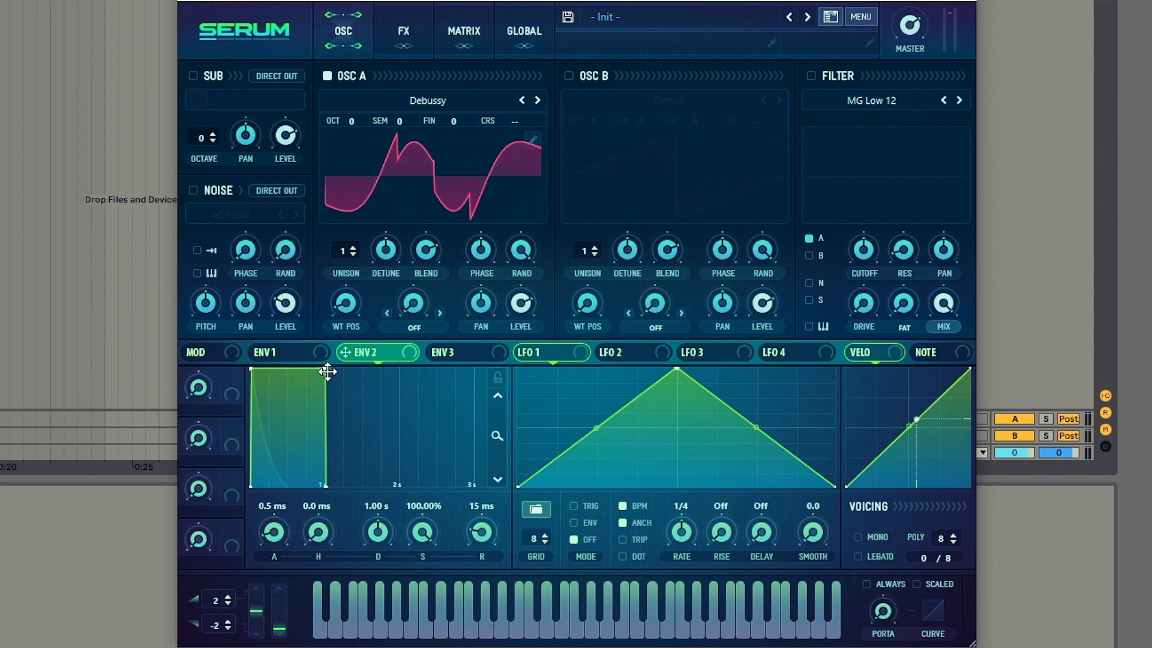
left_click_drag(327, 368, 260, 514)
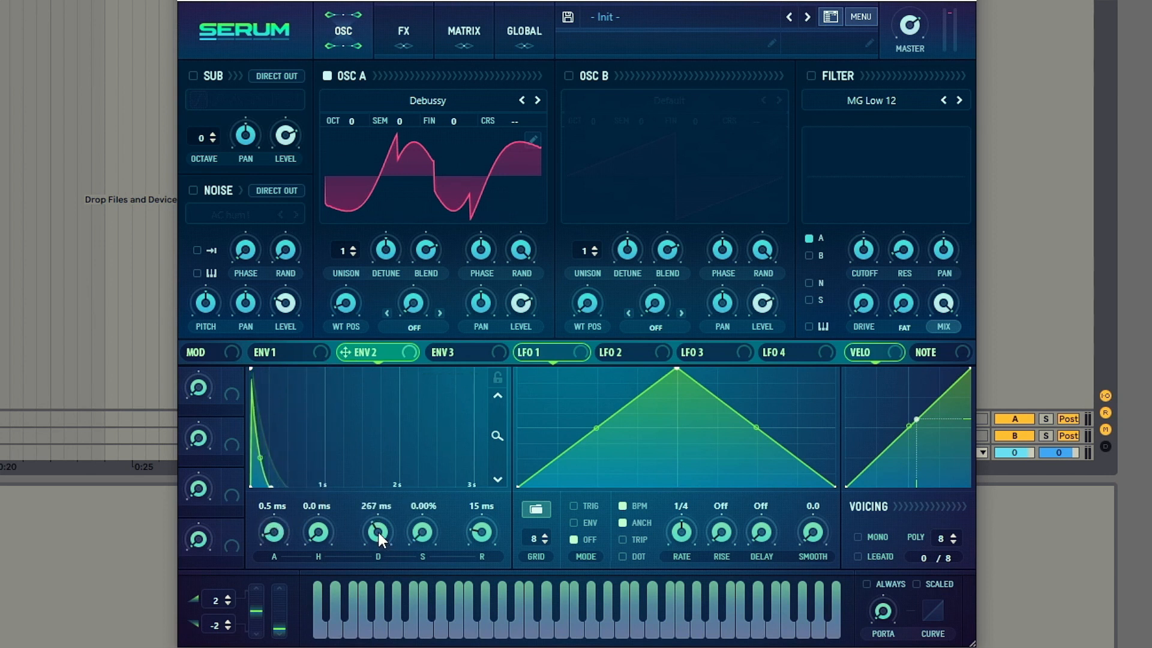
scroll(377, 531, "down", 2)
scroll(374, 531, "down", 3)
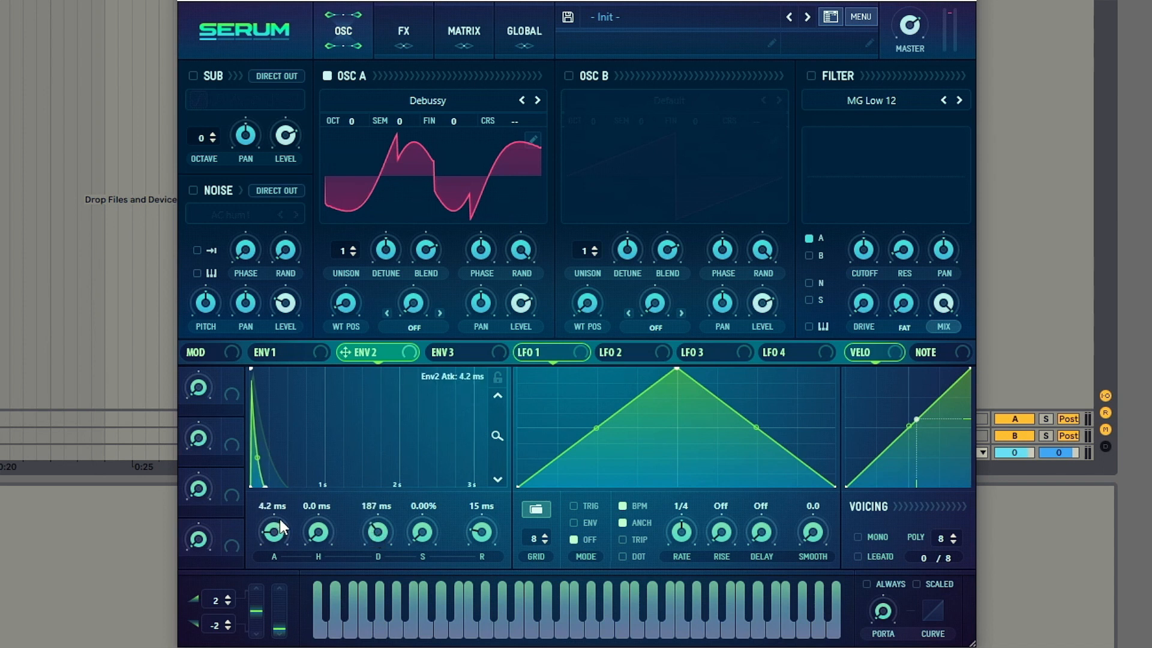
left_click_drag(280, 519, 286, 502)
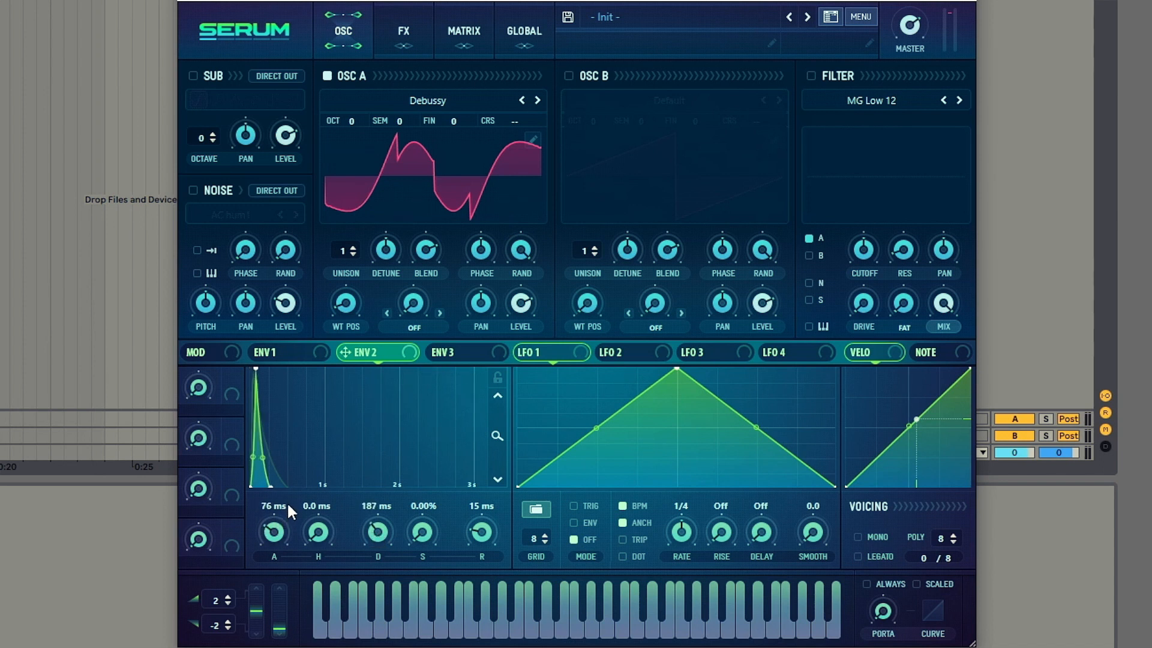
scroll(287, 505, "down", 3)
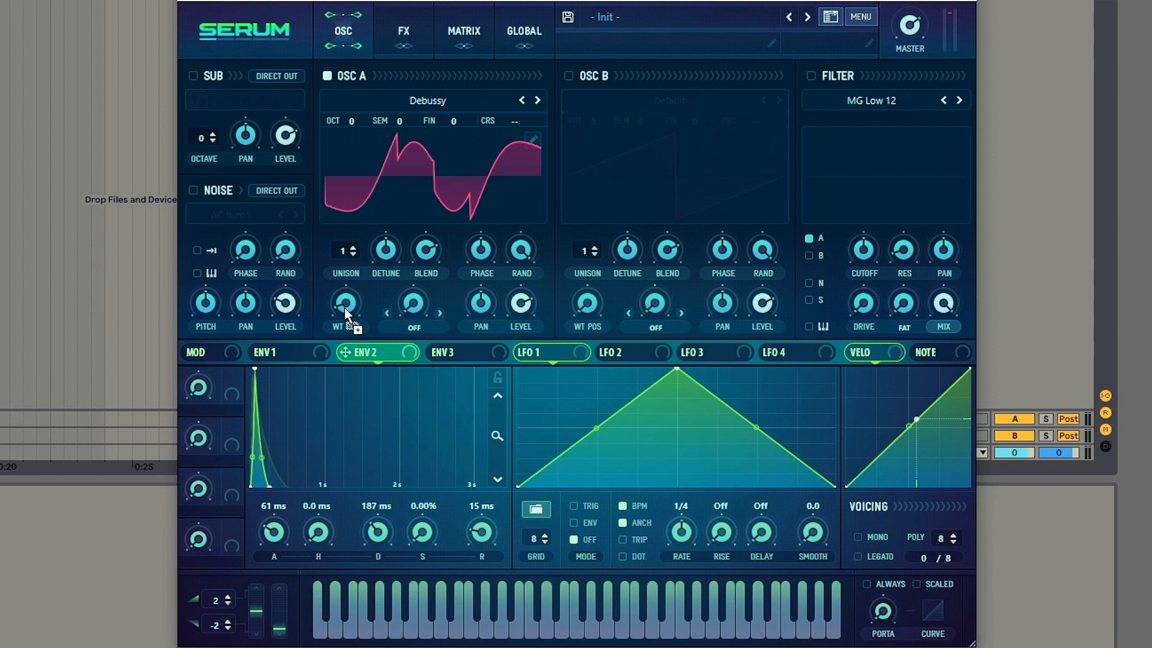
Step: Assign Env 2 to oscillator A's wavetable position and fine-tune that modulation by a small amount
left_click_drag(345, 308, 358, 425)
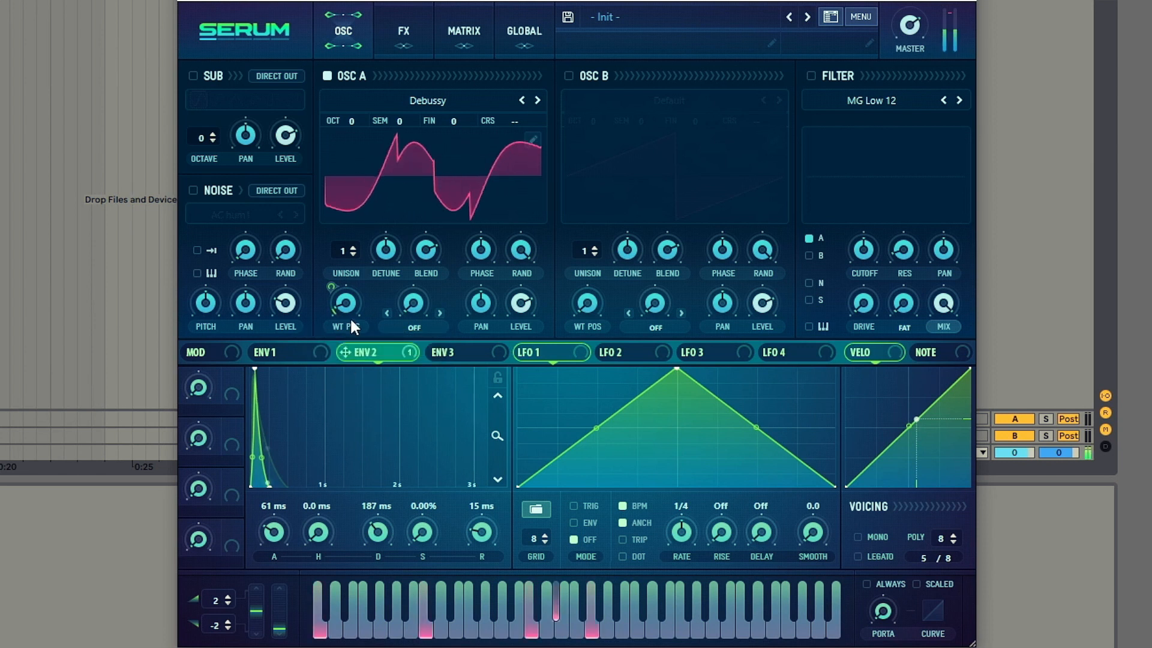
mouse_move(346, 300)
left_mouse_down()
mouse_move(363, 233)
mouse_move(349, 309)
left_mouse_up()
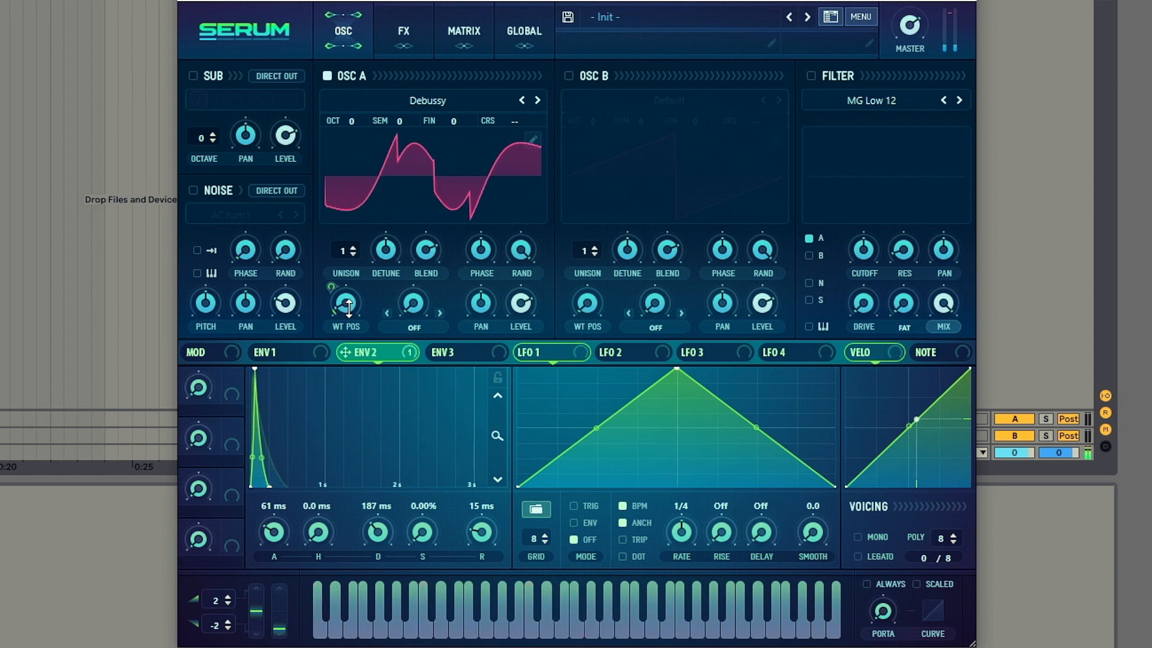
Step: Turn on the noise oscillator with the AC hum1 sample
left_click(193, 190)
mouse_move(290, 302)
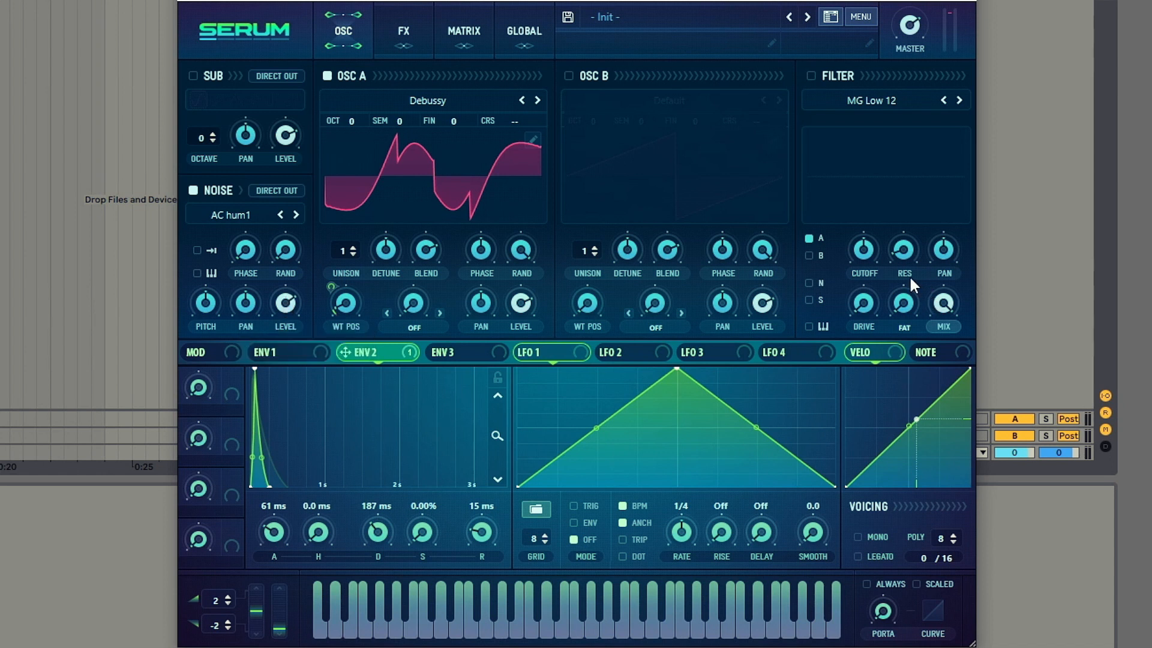
Step: Enable the filter as MG Low 18 for oscillator A and noise, and modulate its cutoff with Env 2
left_click(812, 76)
left_click(958, 101)
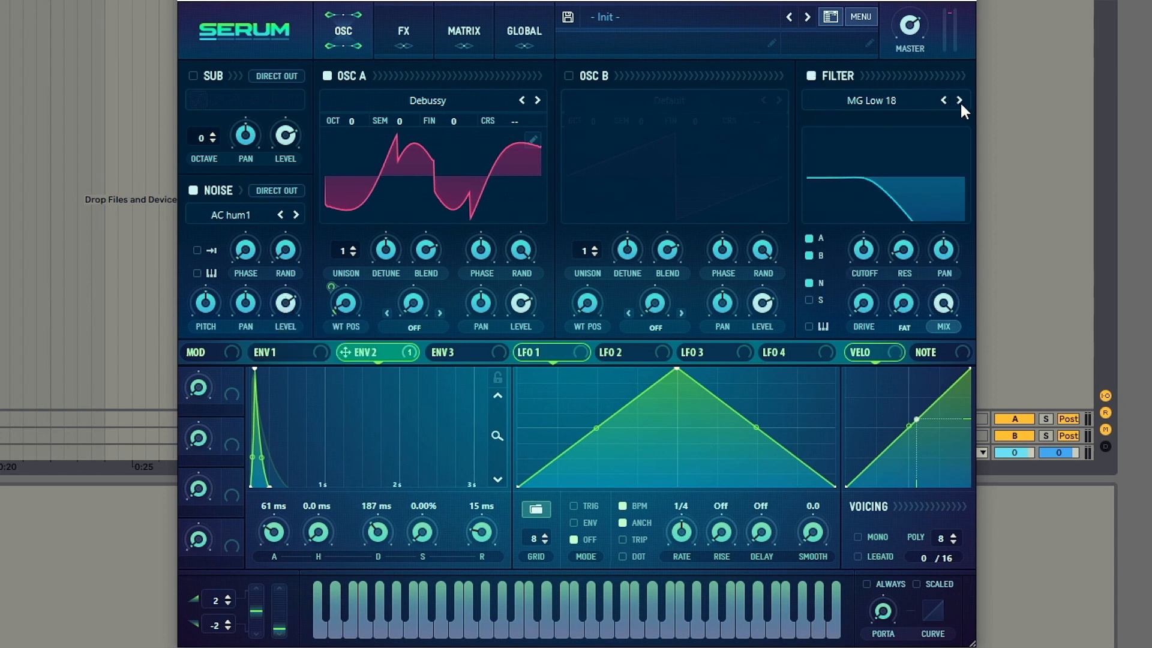
left_click(809, 299)
left_click_drag(853, 236, 844, 386)
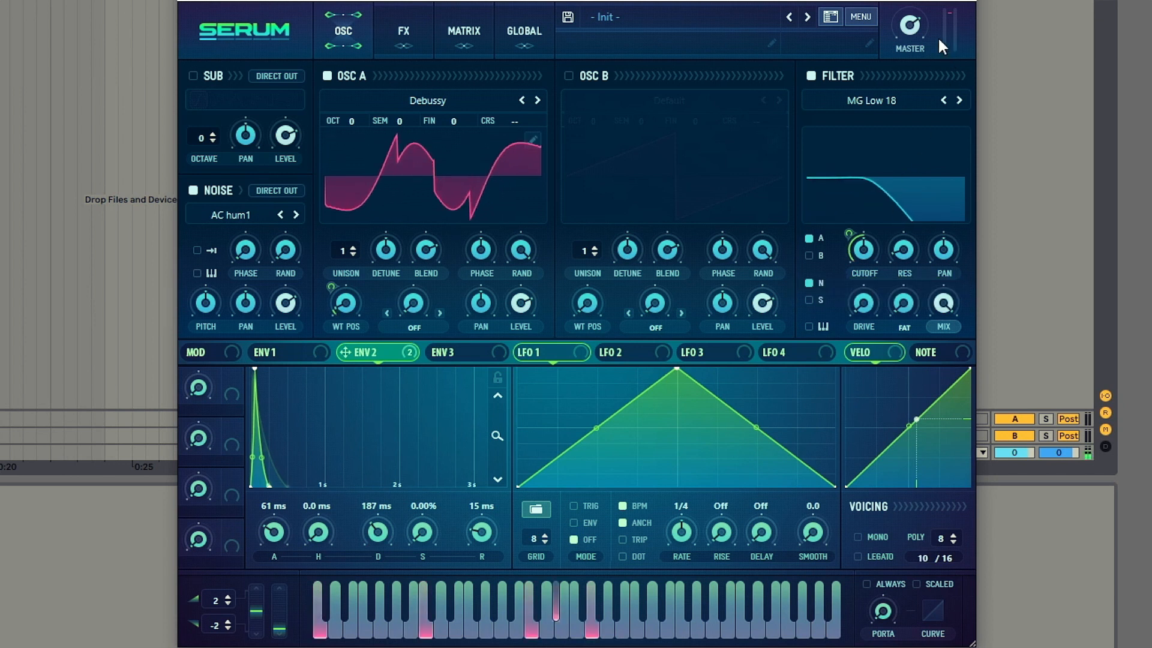
Step: Raise the master volume and set oscillator A's octave to -1, leaving the filter enabled
left_click_drag(912, 25, 915, 1)
left_click_drag(351, 122, 351, 146)
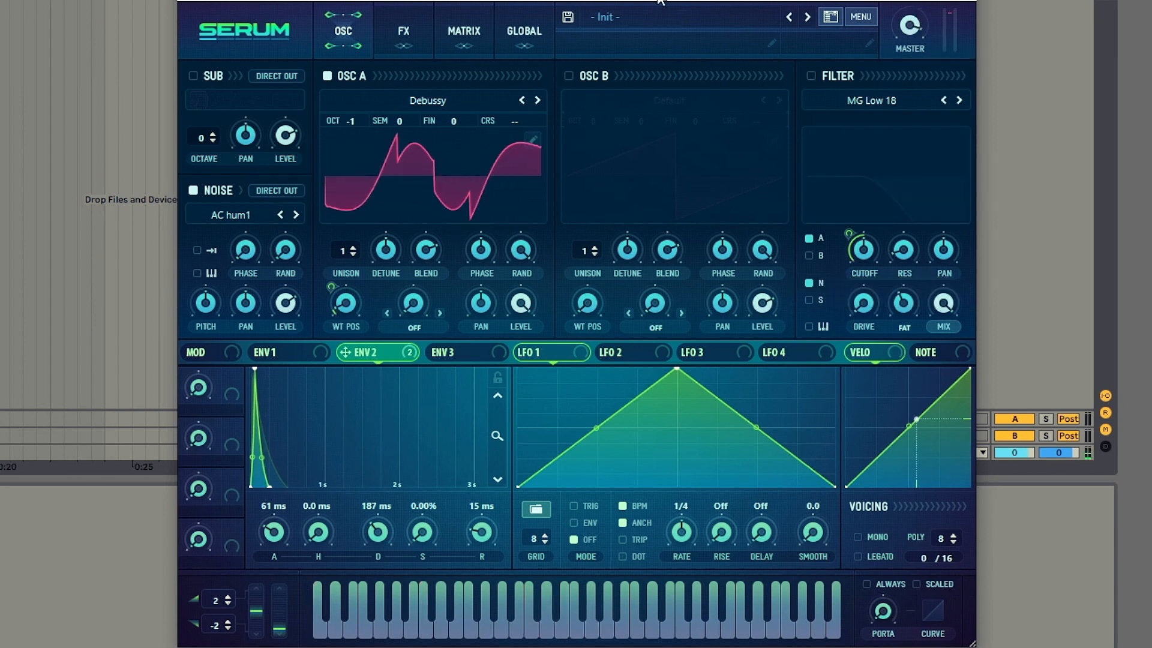
left_click(811, 76)
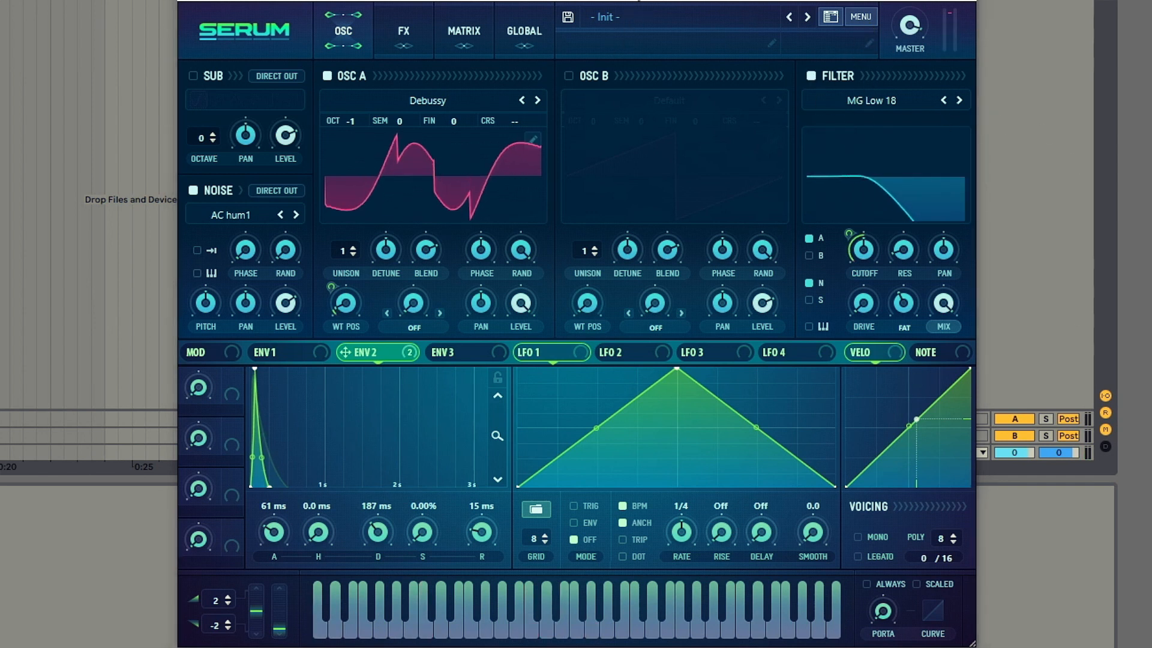
Step: Add a multiband compressor to the effects and set its makeup gain to 7.1 dB
left_click(404, 31)
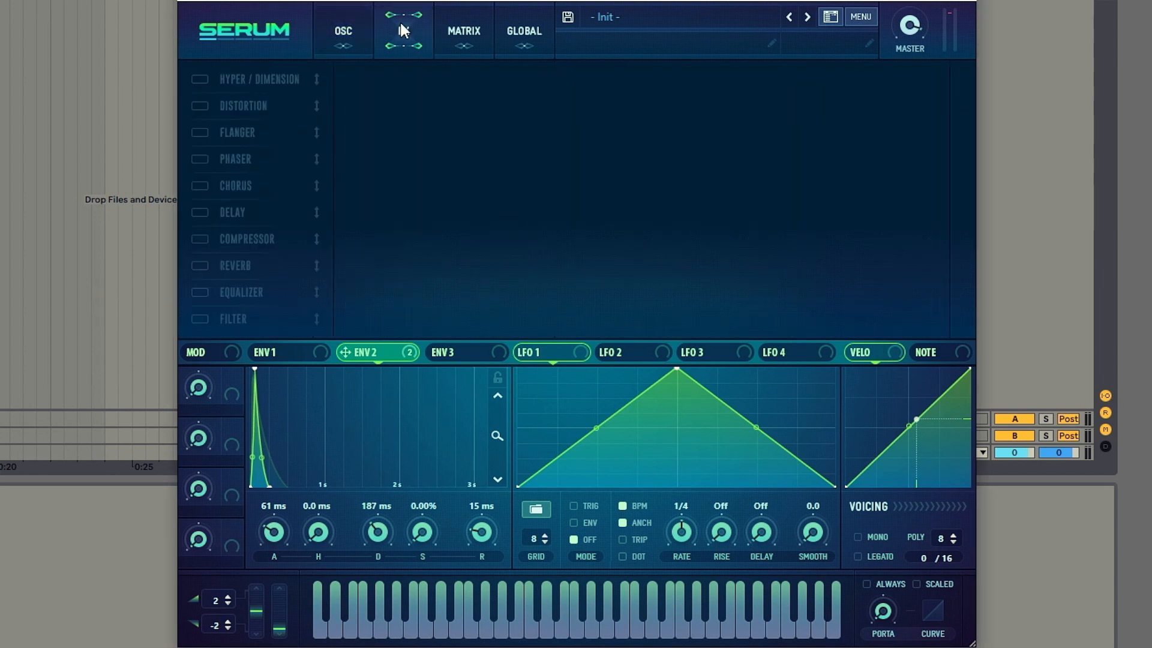
left_click(200, 239)
left_click(734, 115)
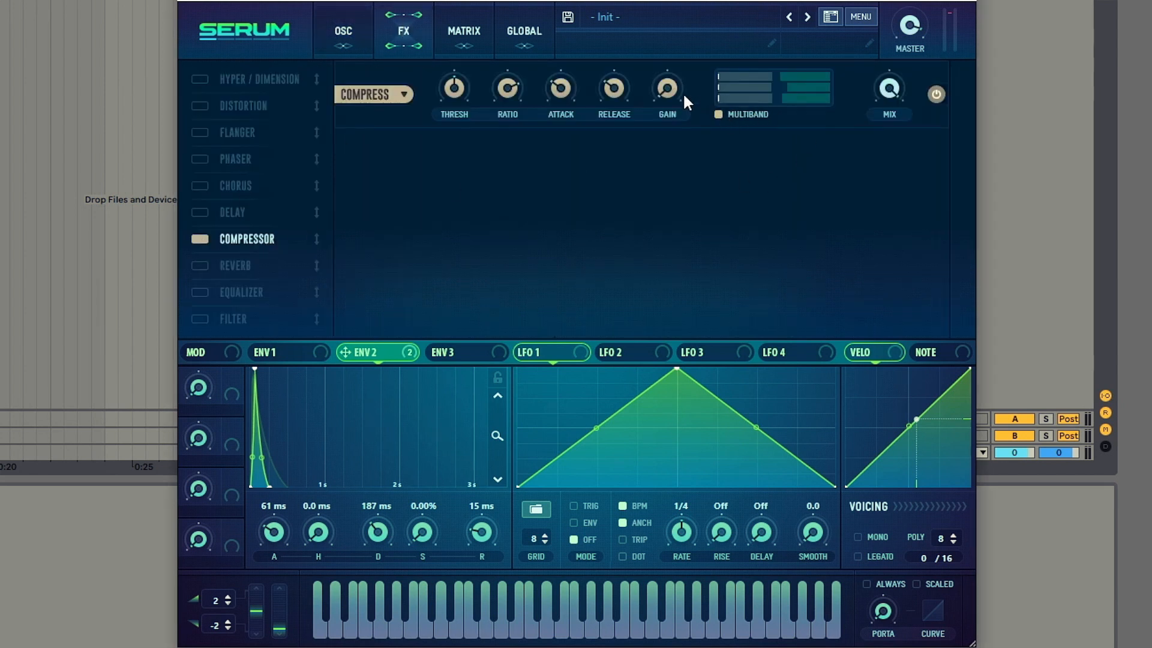
left_click_drag(677, 93, 676, 58)
mouse_move(780, 78)
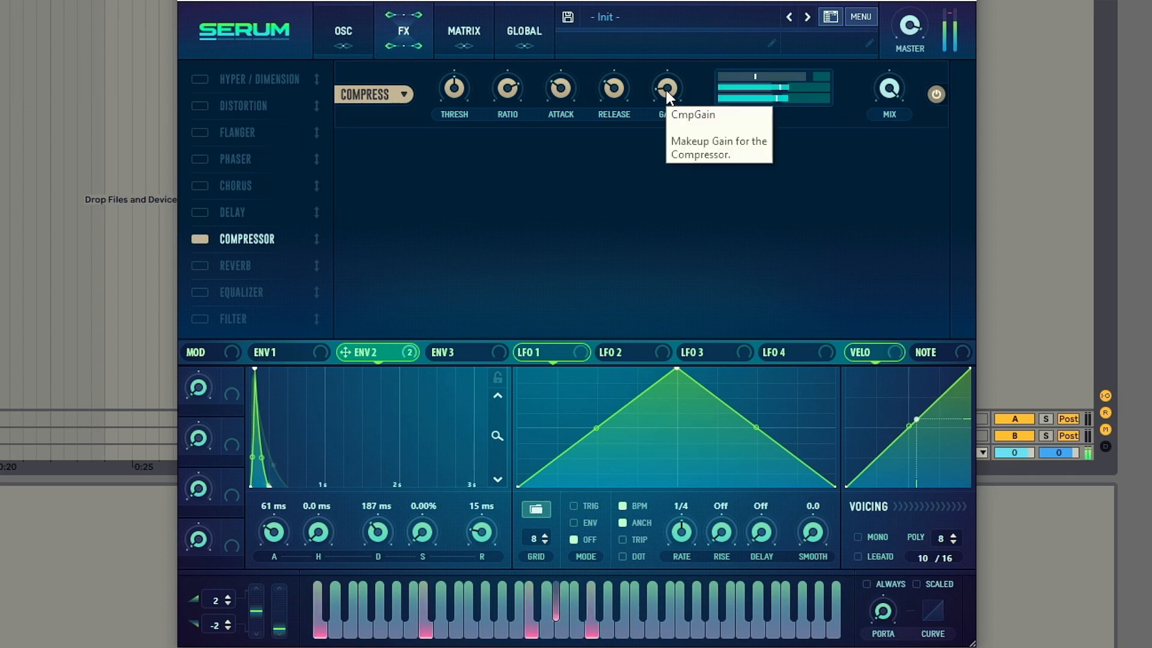
left_click_drag(666, 90, 668, 85)
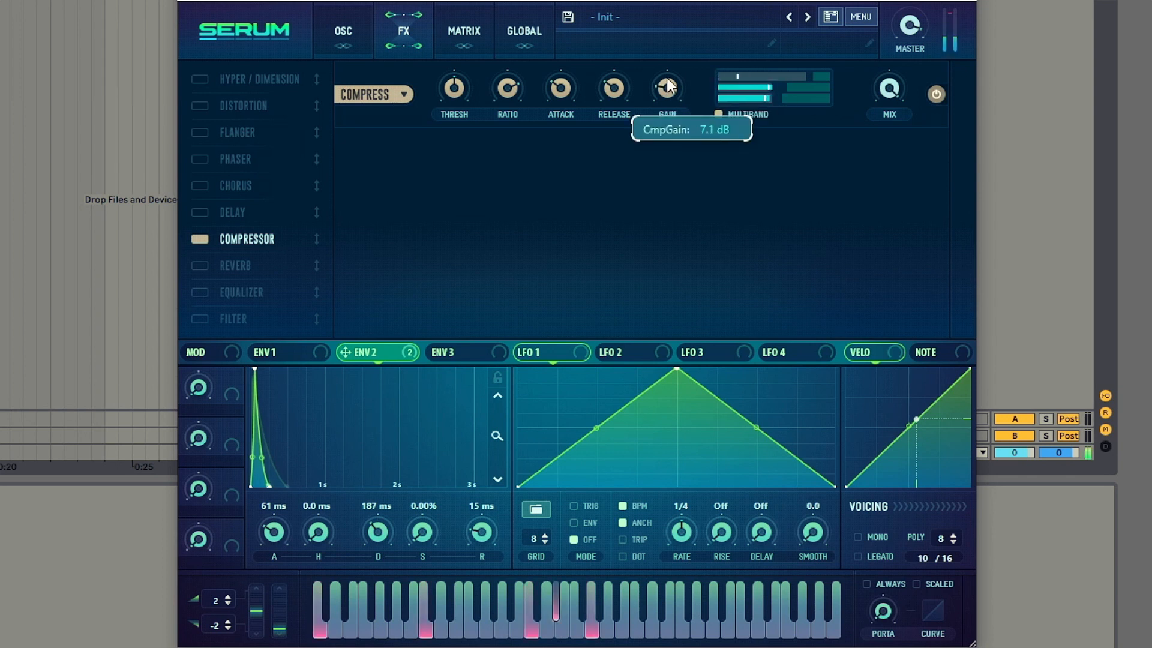
Step: Add an equalizer effect, boost the gain of its high shelf and adjust that band's Q
left_click(196, 292)
left_click_drag(837, 165, 836, 94)
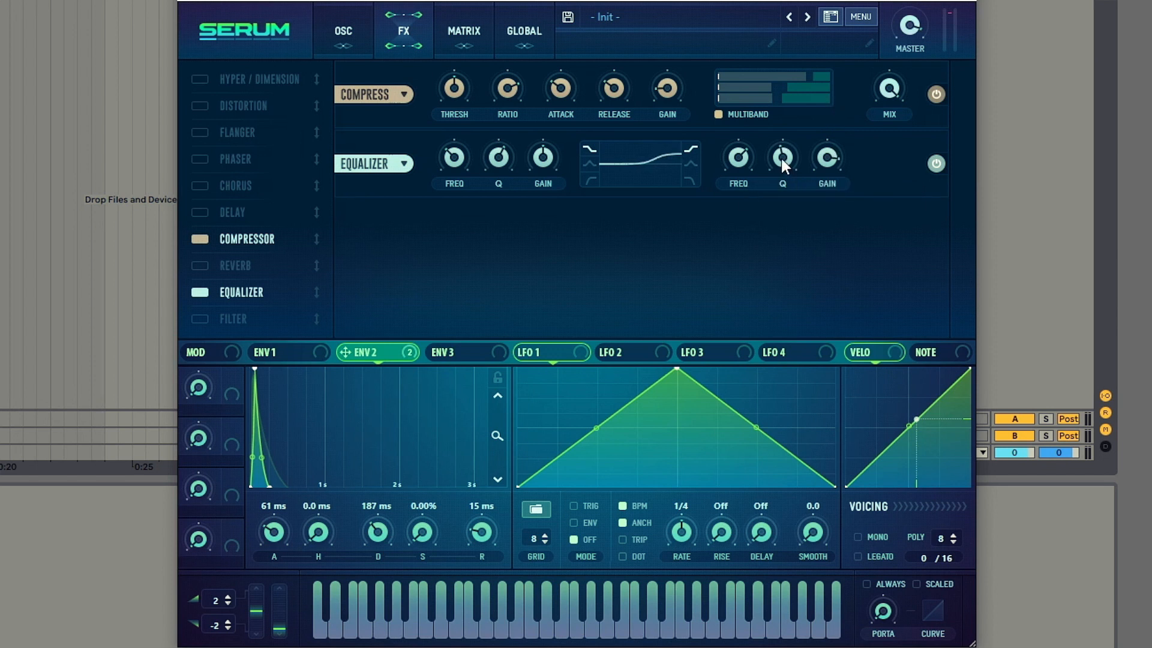
left_click_drag(780, 158, 782, 169)
Step: Add a delay effect and reorder the chain so delay, compressor and equalizer follow Hyper/Dimension in that order
left_click(203, 211)
left_click_drag(202, 210, 251, 105)
left_click_drag(251, 240, 252, 132)
left_click_drag(251, 291, 253, 151)
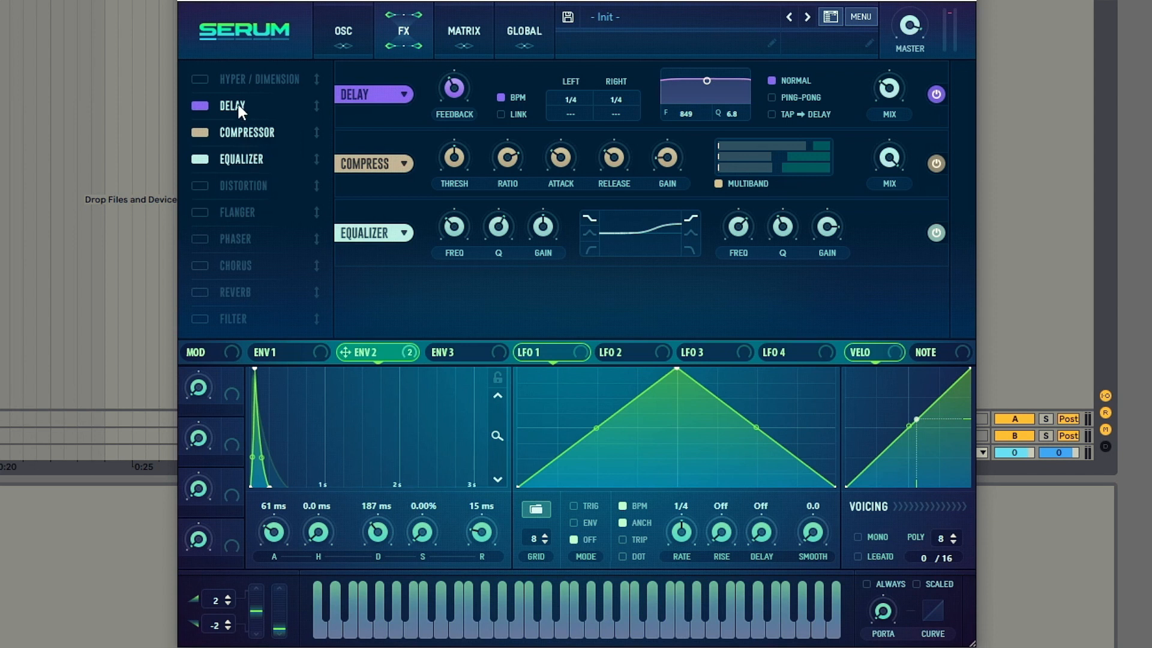
Step: Raise the delay's feedback, turn off its BPM sync and link both sides at 112.70 ms
left_click_drag(441, 98, 470, 29)
left_click(500, 97)
left_click(512, 113)
scroll(613, 102, "up", 5)
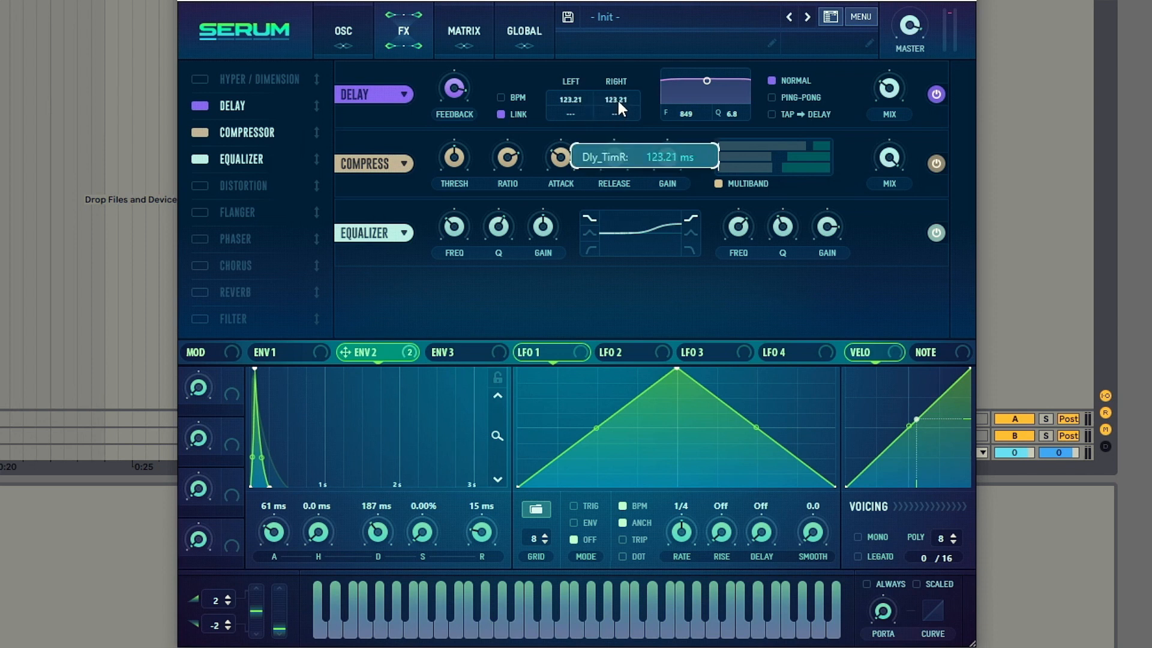
scroll(618, 102, "down", 1)
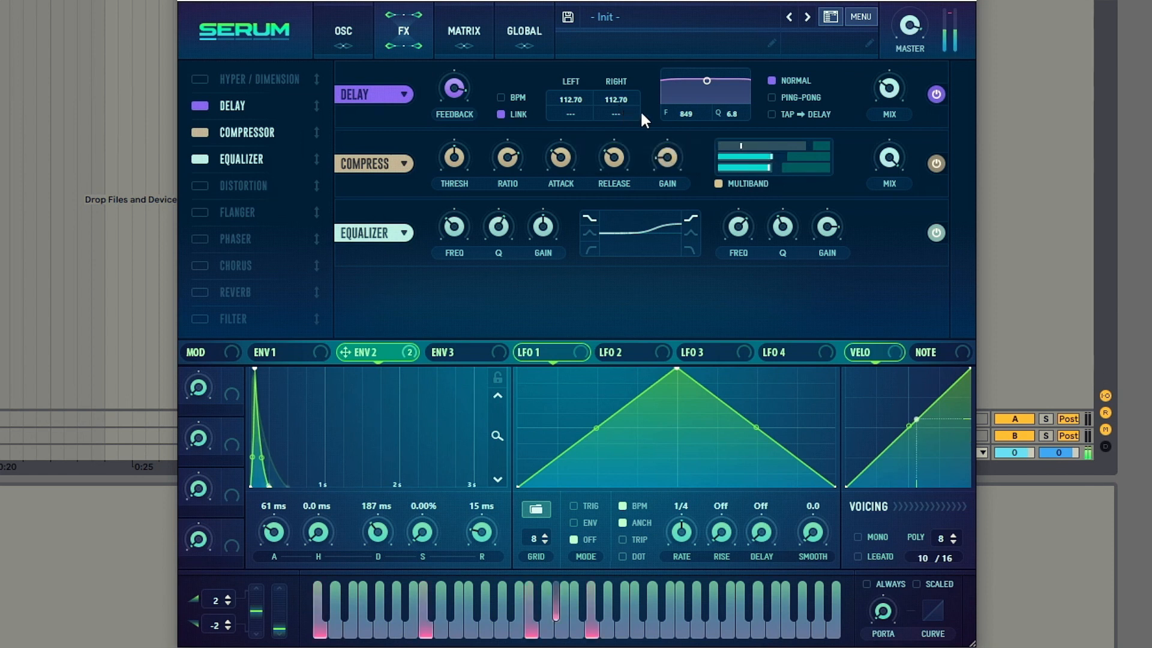
Step: Raise the delay's mix, switch it to Tap → Delay mode, and set its filter to frequency 2349 and Q 1.7
left_click_drag(895, 88, 894, 53)
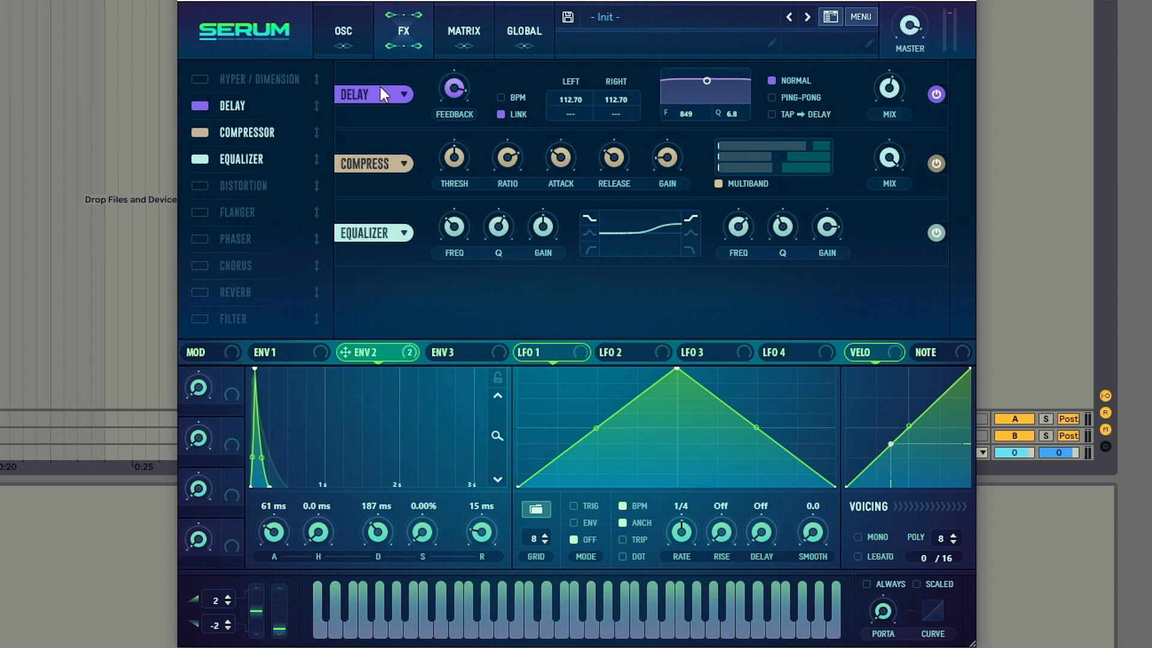
left_click(780, 114)
left_click_drag(707, 81, 725, 105)
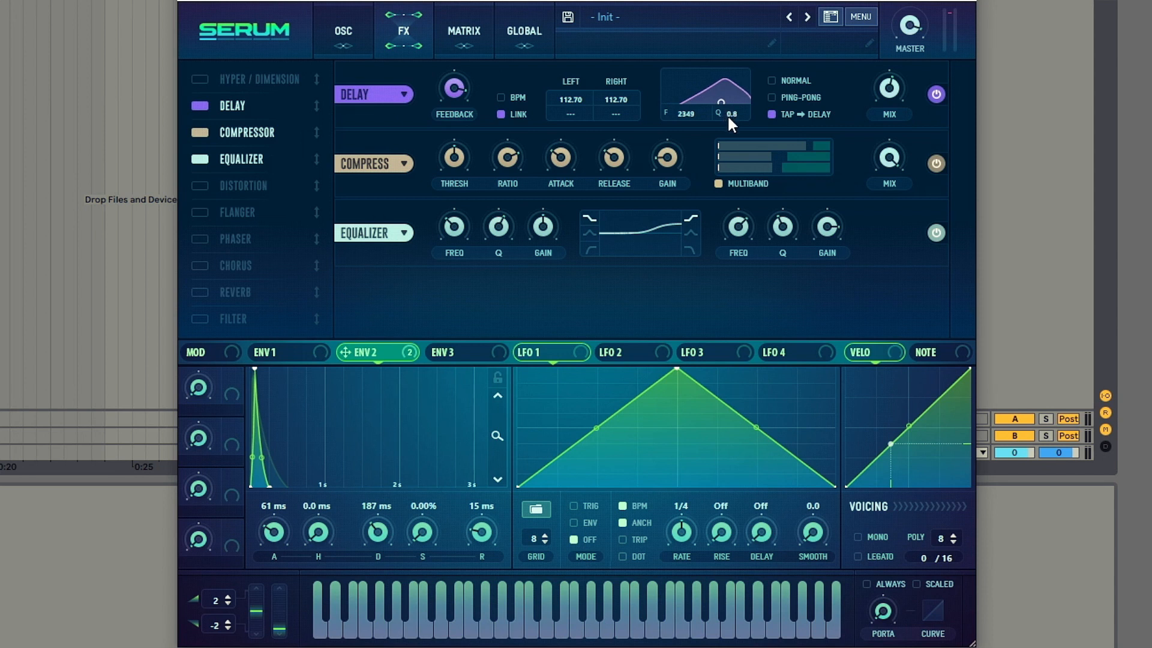
left_click_drag(728, 115, 739, 94)
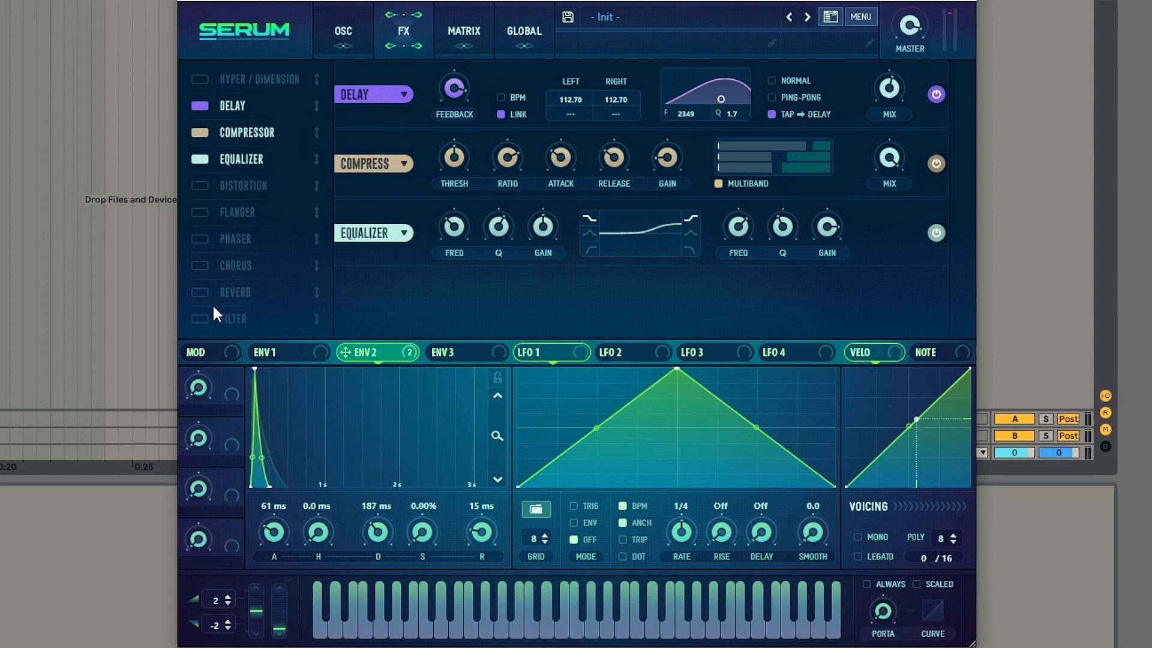
Step: Add a reverb between the delay and compressor, then raise its mix and low cut
left_click(233, 291)
left_click_drag(233, 291, 257, 123)
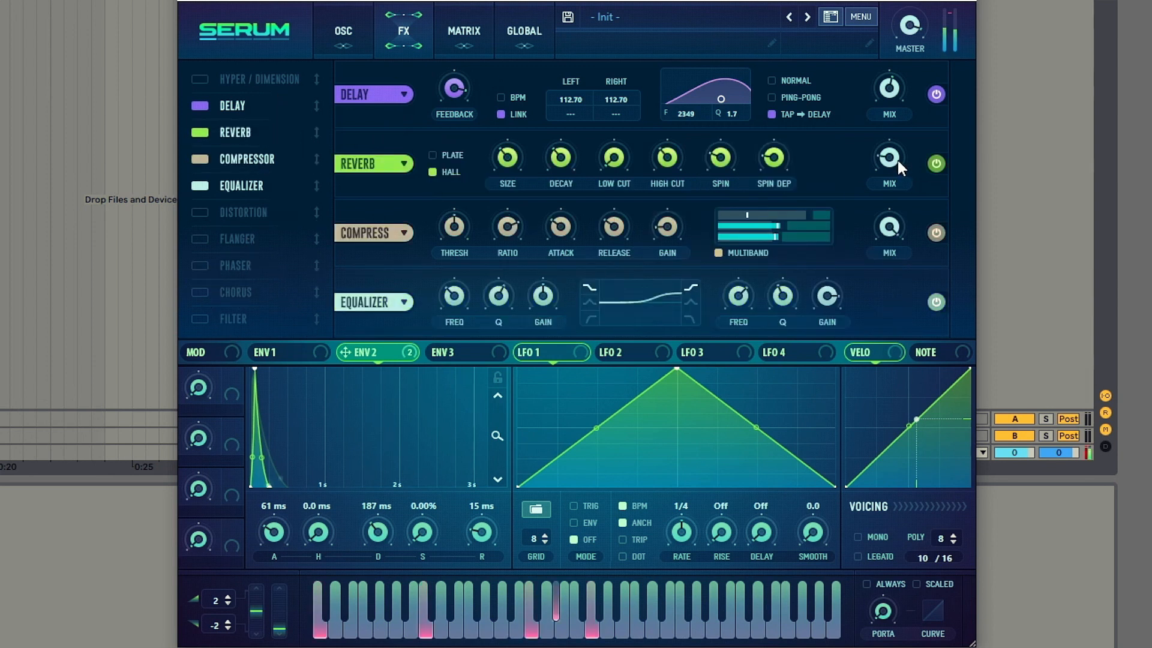
left_click_drag(896, 162, 911, 139)
left_click_drag(614, 157, 625, 100)
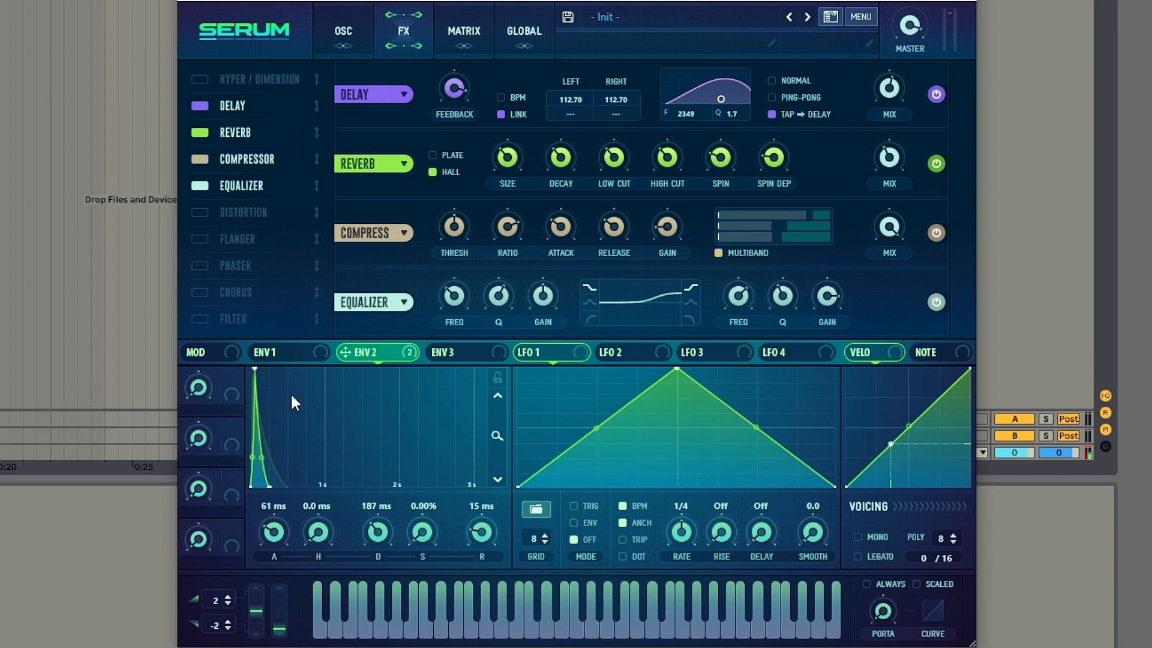
Step: Add a phaser at the start of the effects chain and lower its rate, depth, frequency and mix
left_click(199, 265)
left_click_drag(236, 265, 238, 79)
left_click_drag(450, 92, 476, 201)
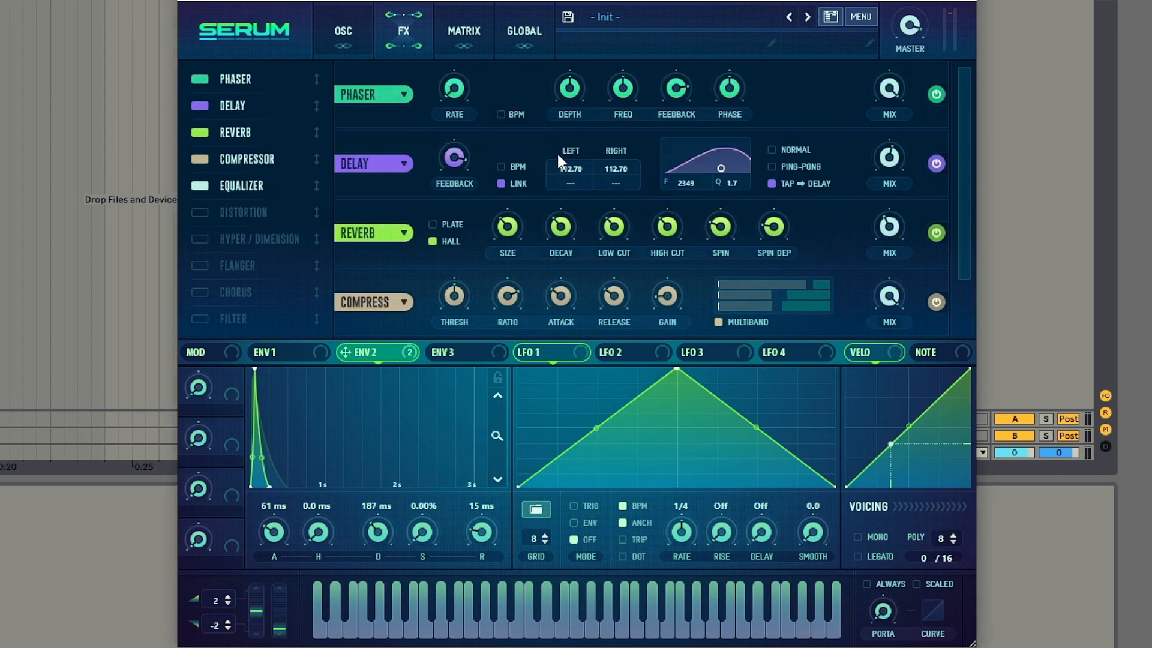
left_click_drag(564, 88, 636, 260)
left_click_drag(628, 95, 618, 296)
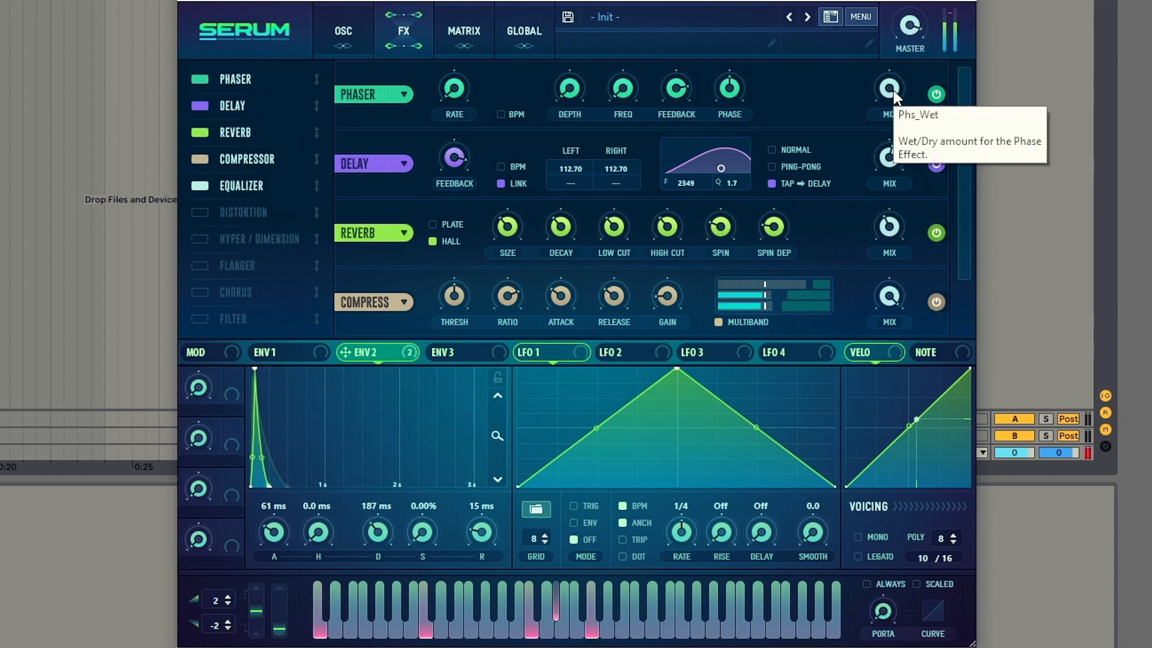
left_click_drag(895, 93, 899, 161)
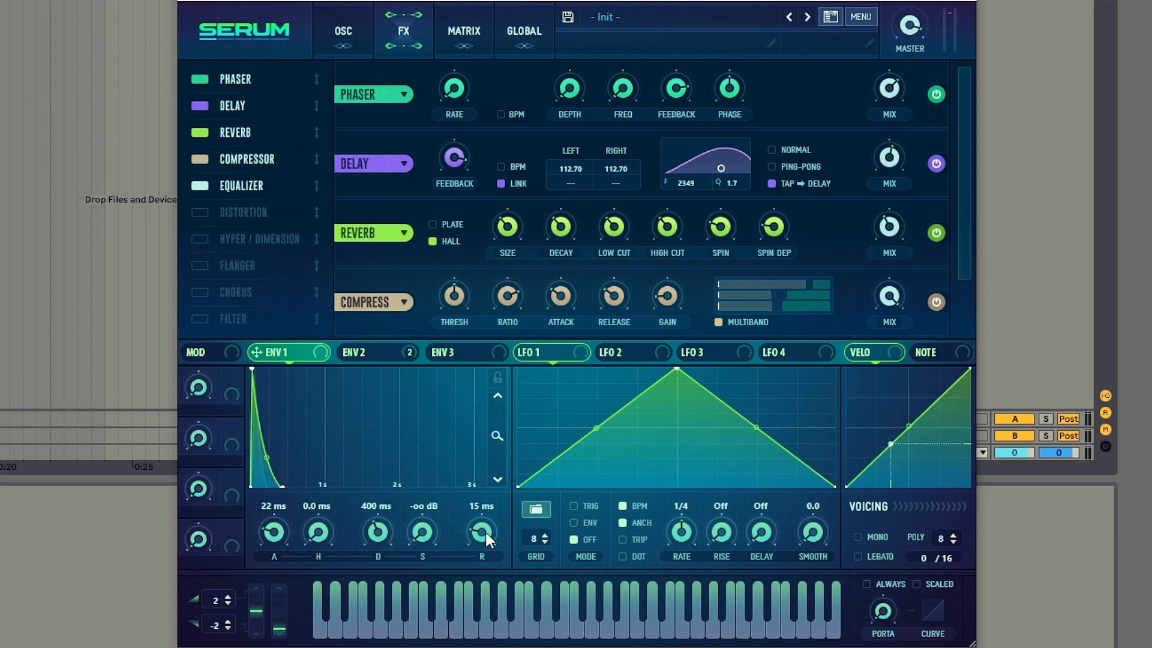
Step: Set Envelope 1's release to 608 ms and stop playback
left_click_drag(484, 528, 494, 488)
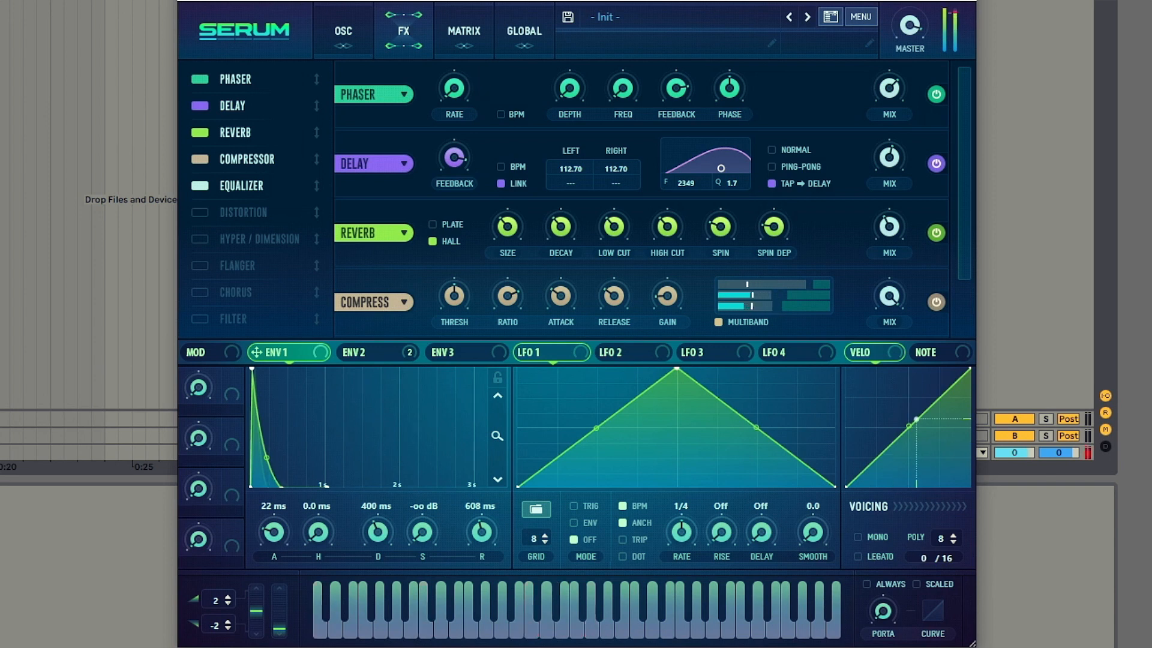
key("space")
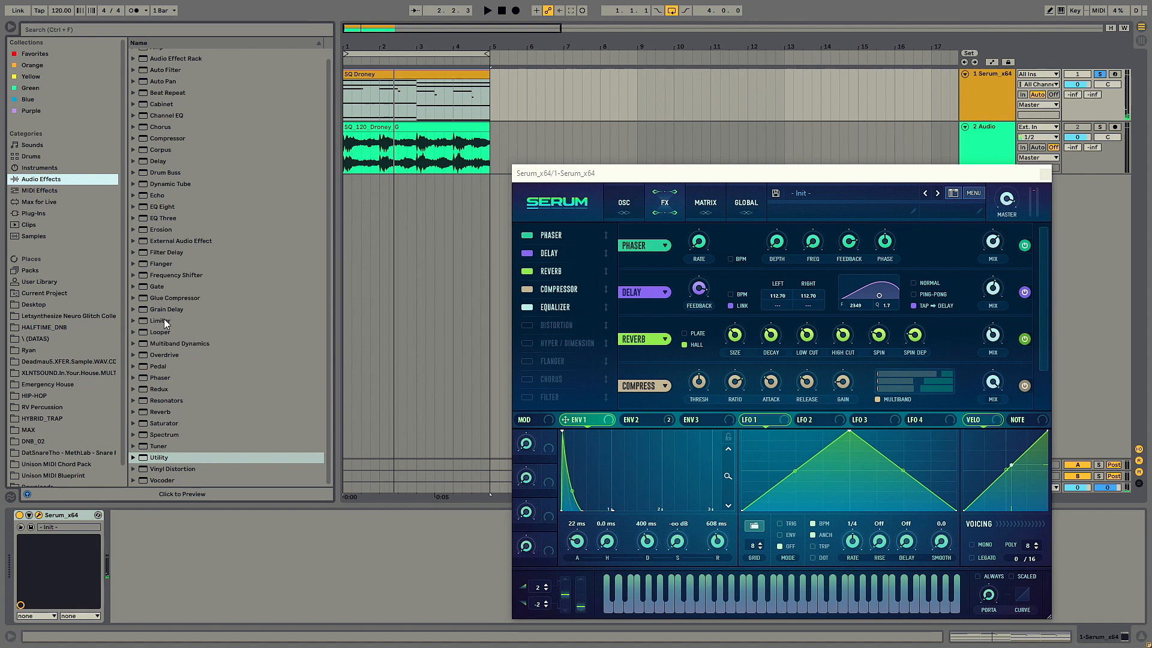
Step: Add Ableton's Limiter after Serum on the synth track and play the clip through it
left_click_drag(163, 321, 174, 552)
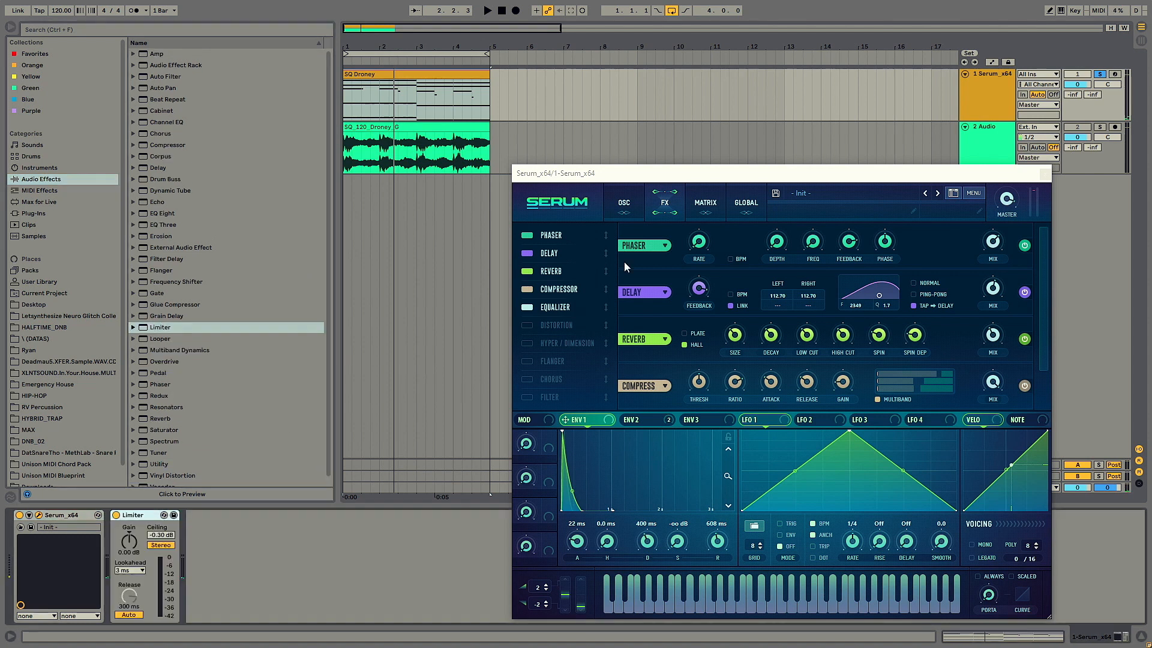
left_click(995, 78)
key("space")
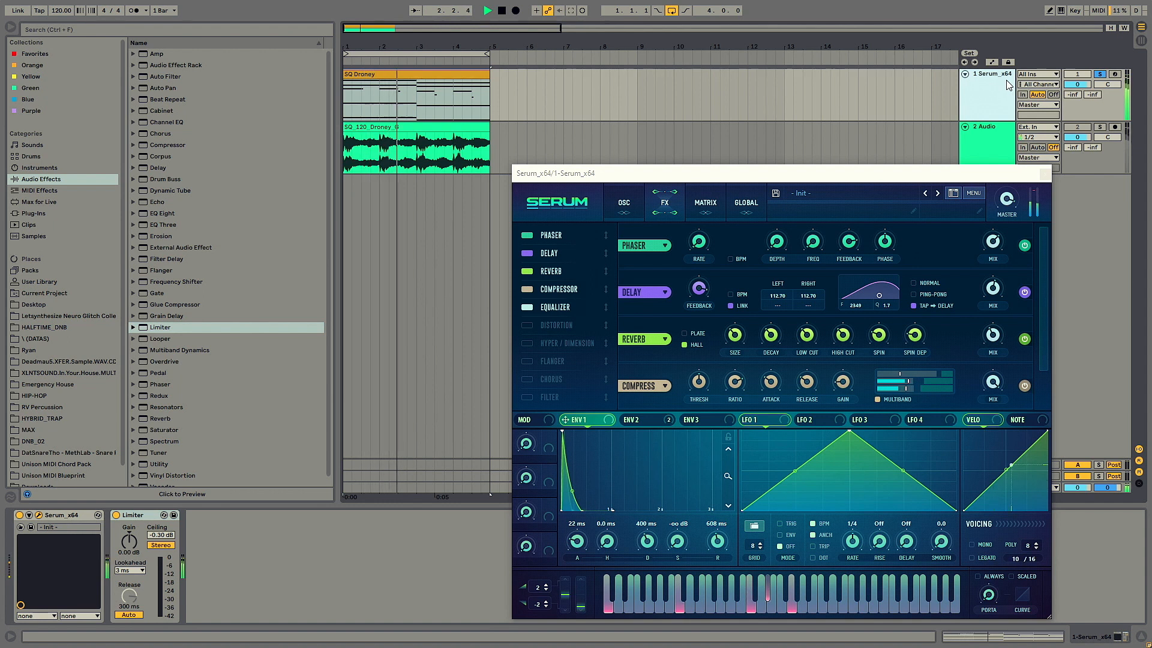
Step: Switch the Serum equalizer's low band to a low-cut shape, lower its cutoff frequency and audition the patch
scroll(625, 307, "down", 1)
key("space")
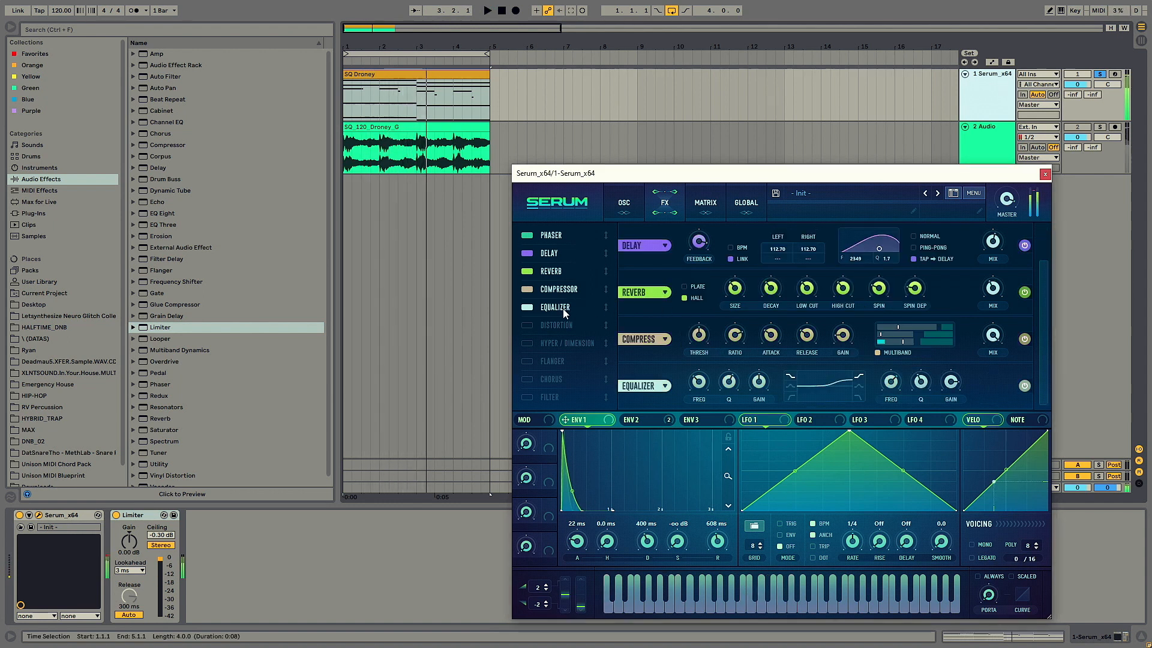
left_click(791, 396)
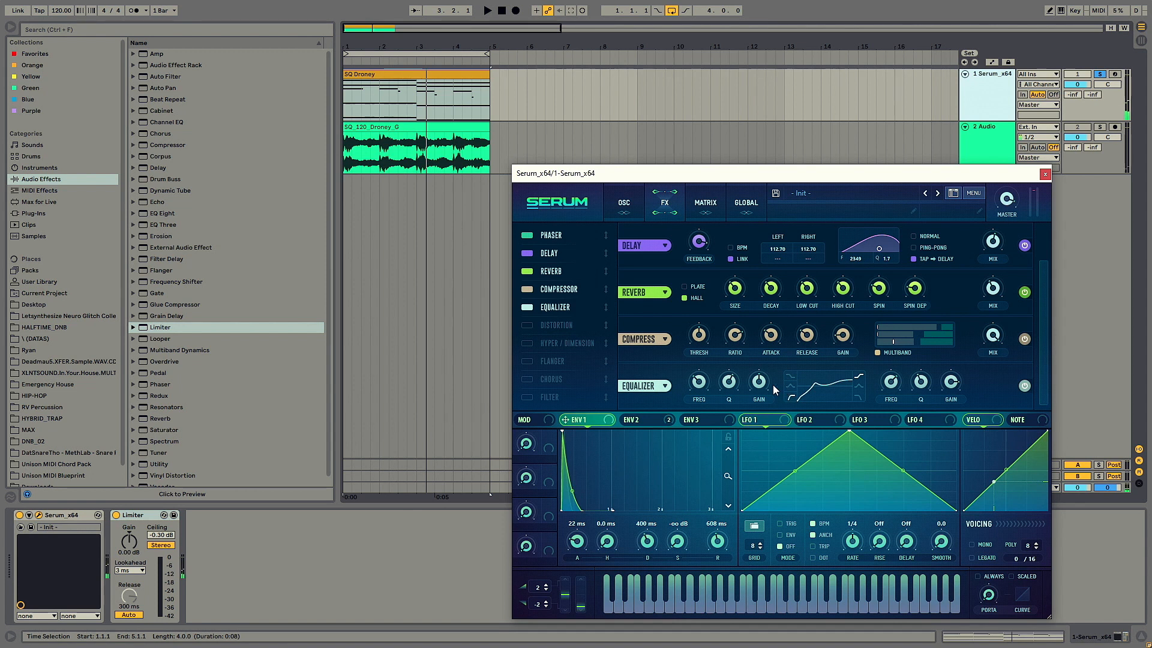
left_click_drag(699, 383, 698, 398)
key("space")
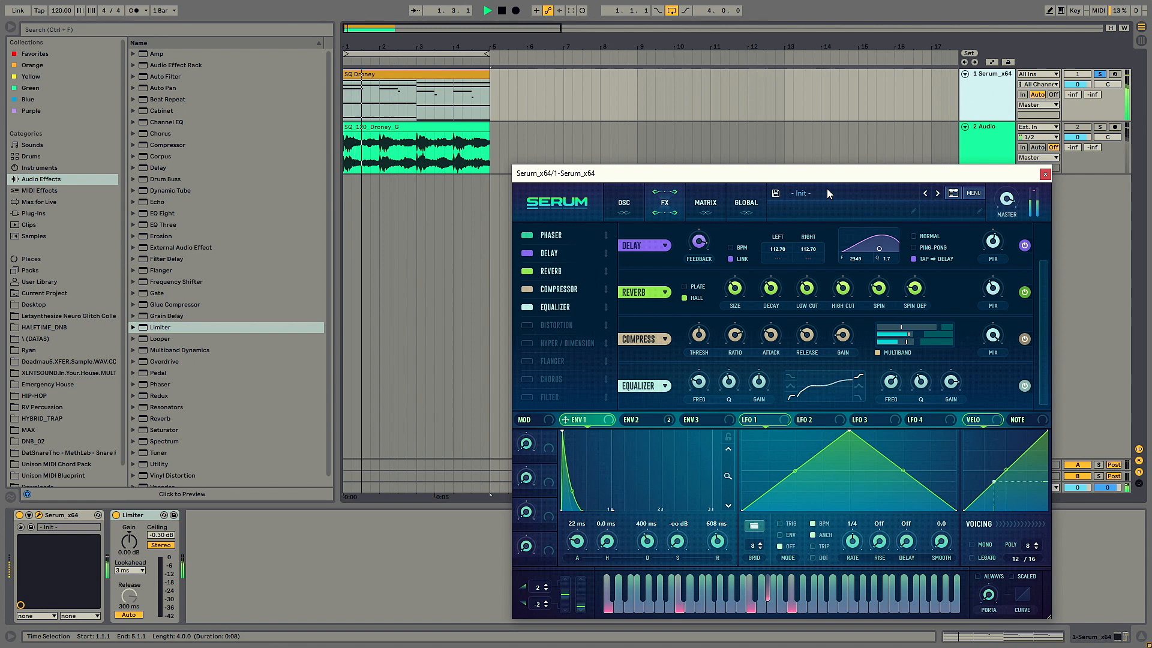
key("space")
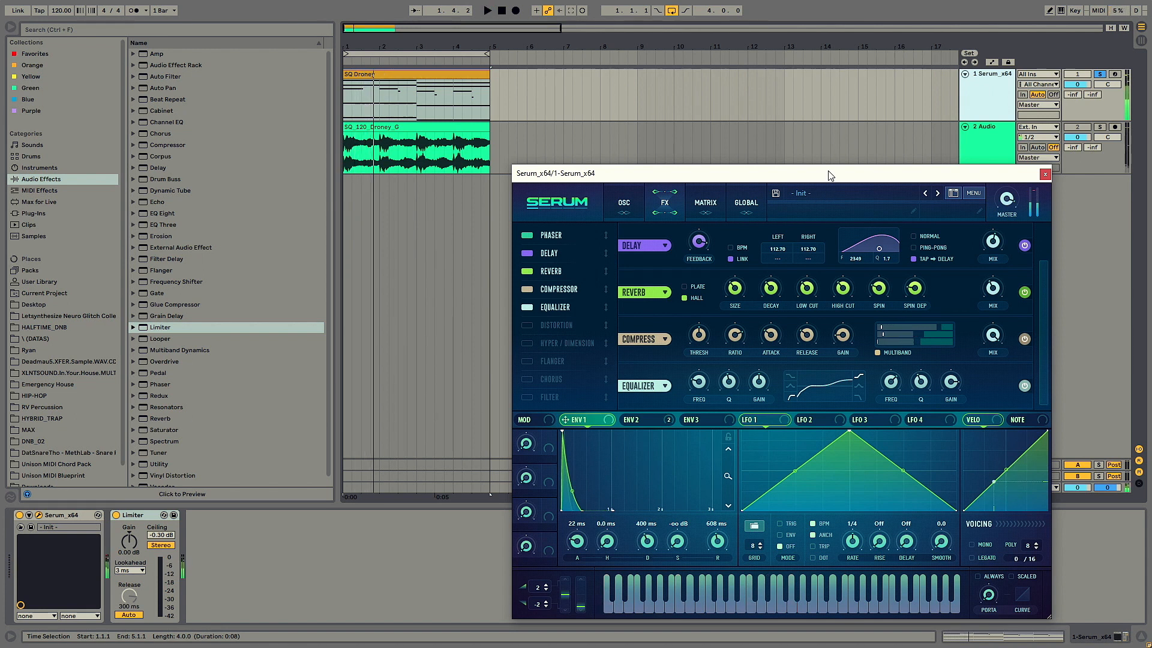